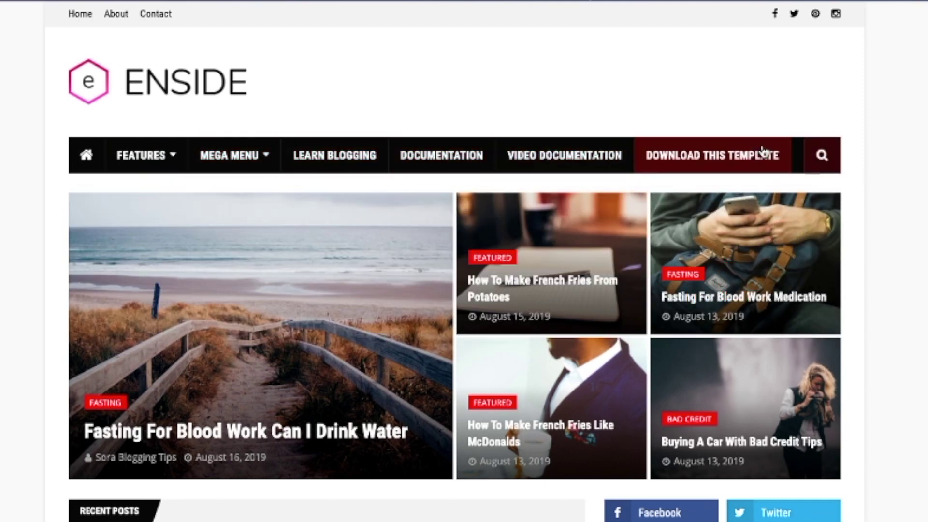
- Browse the Enside demo's featured post grid and recent posts, then enter the Blogger address
scroll(901, 323, down, 3)
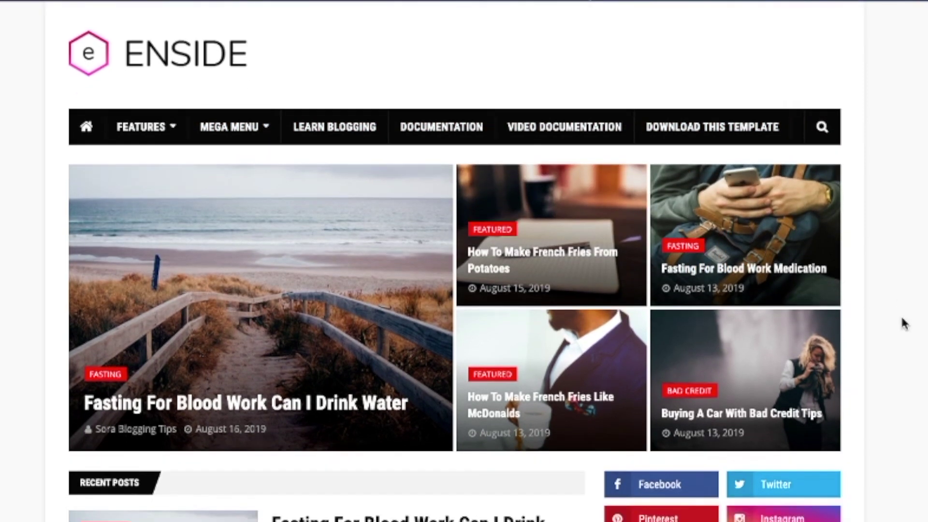
scroll(622, 188, down, 8)
scroll(622, 188, up, 6)
scroll(455, 261, down, 10)
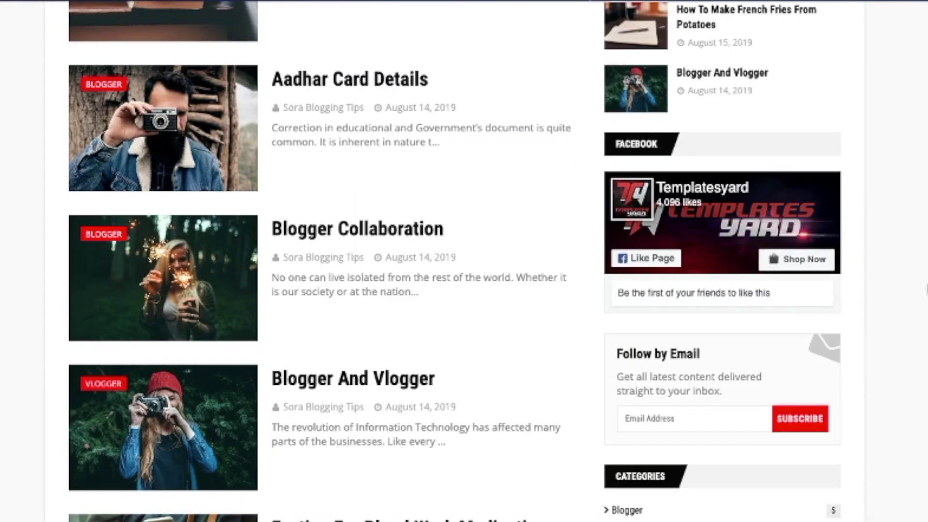
scroll(323, 261, down, 1)
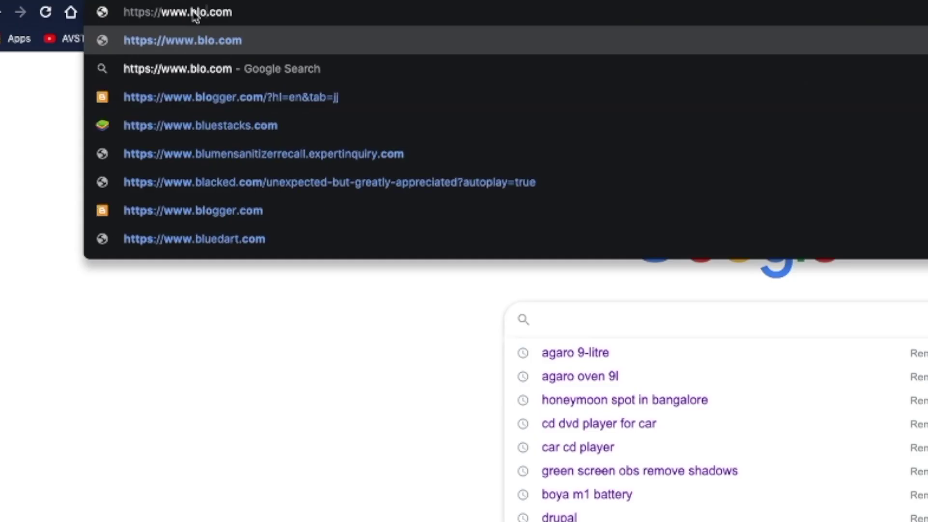
text(gger)
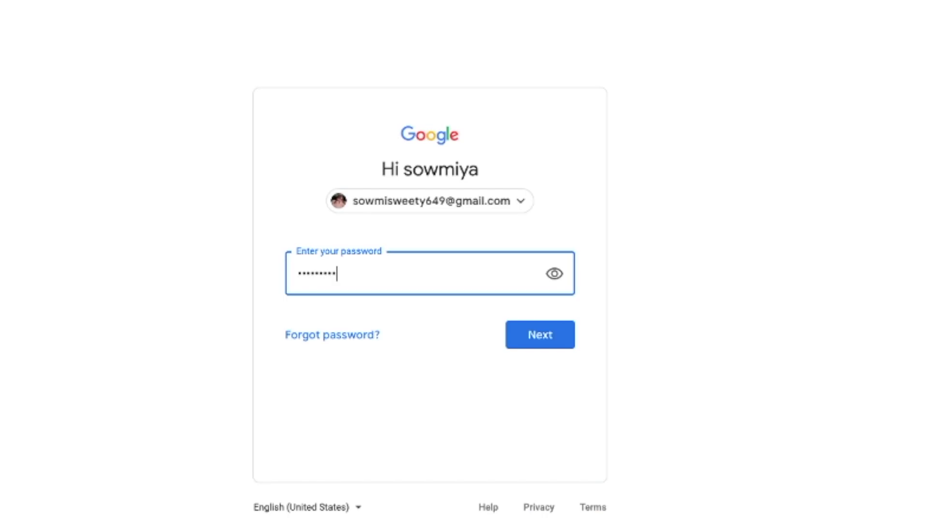
- Sign in to Blogger and title the new blog GamerXTC
key(Return)
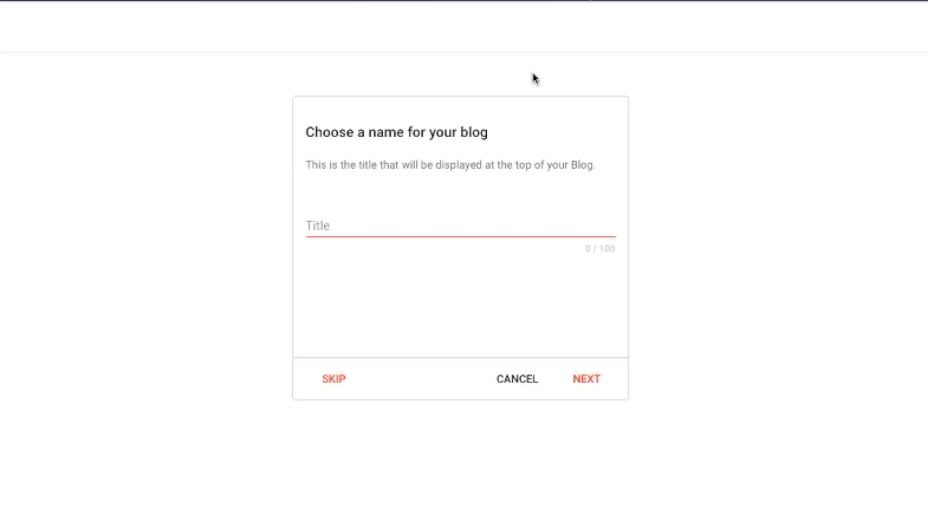
click(391, 228)
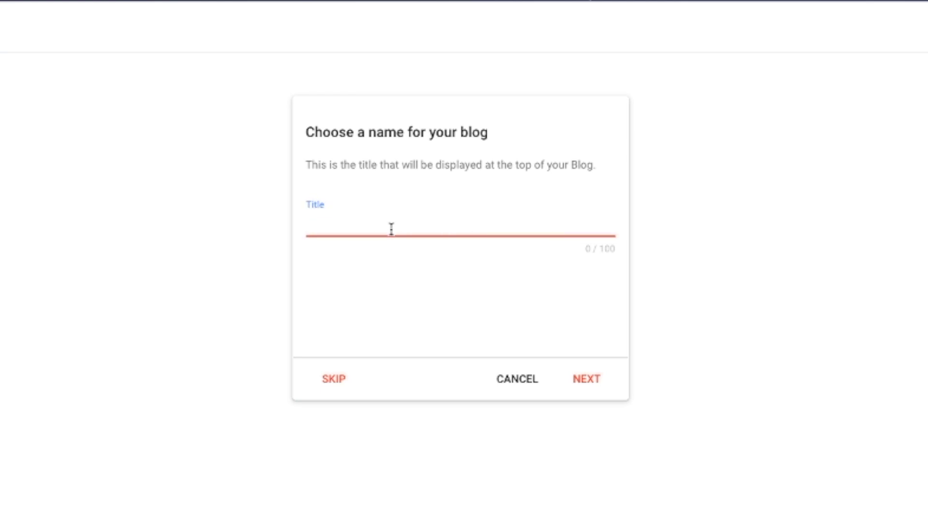
text(GamerXTC)
key(Return)
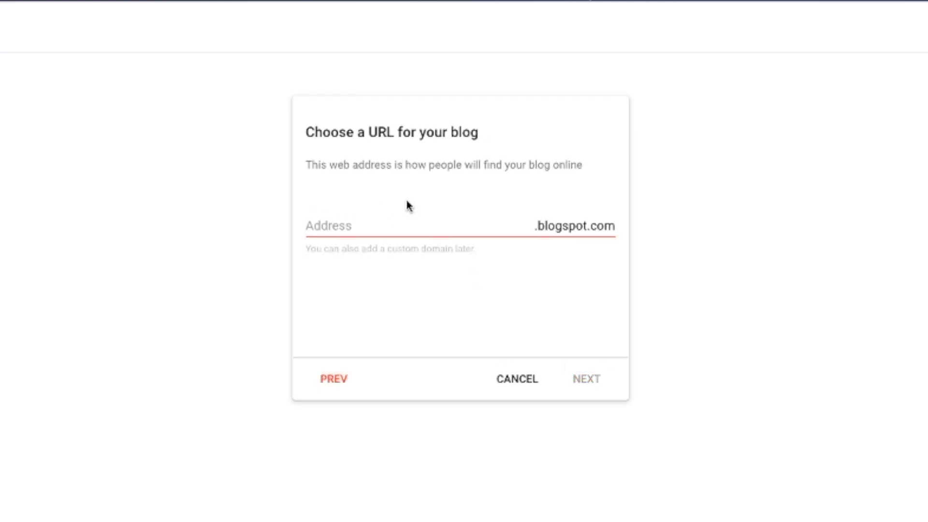
- Give the blog a gamerxtc blogspot address and a display name, then finish
click(413, 224)
text(gamerxtc)
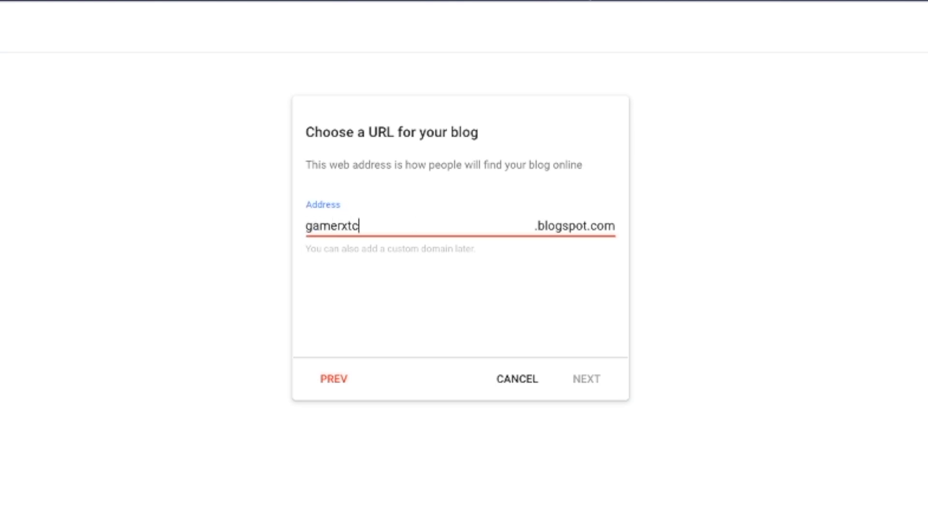
key(Return)
click(380, 222)
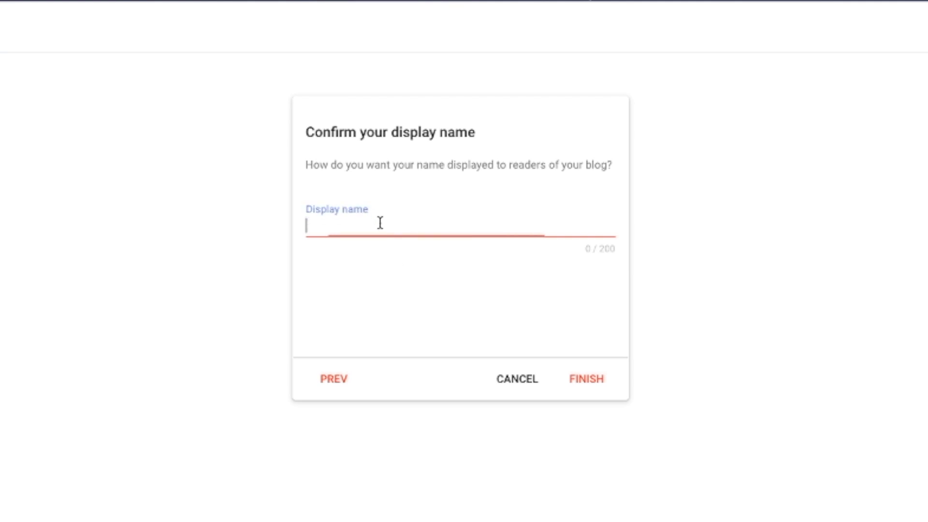
text(Raja)
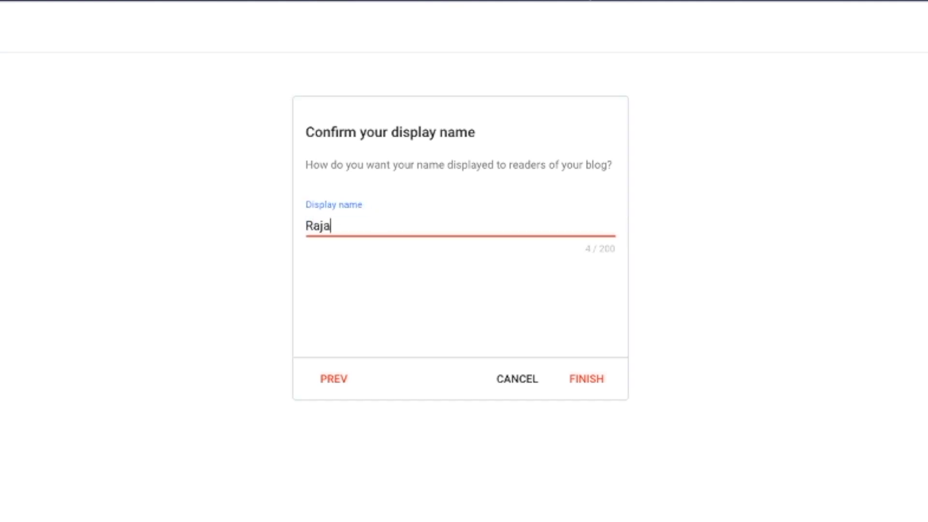
click(576, 379)
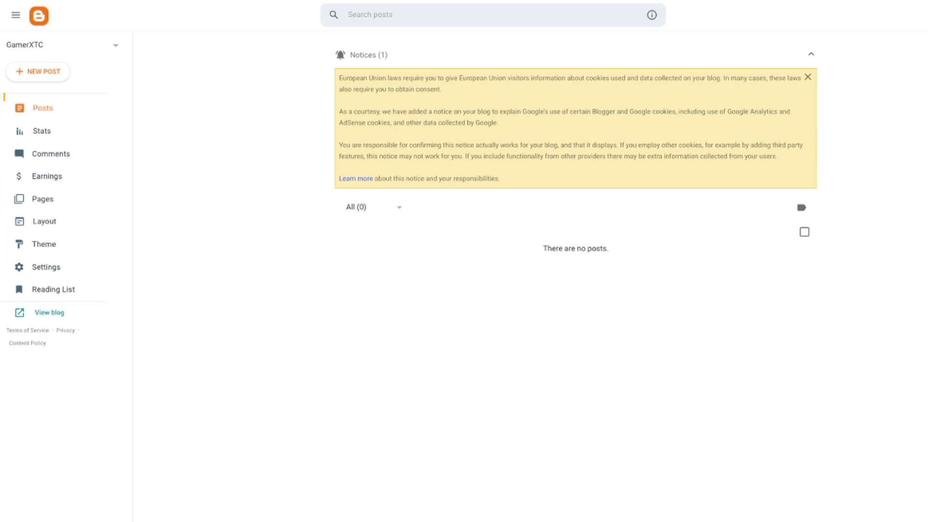
- Restore the blog's theme from the Enside Free Version.xml file, replacing Contempo Light
click(185, 296)
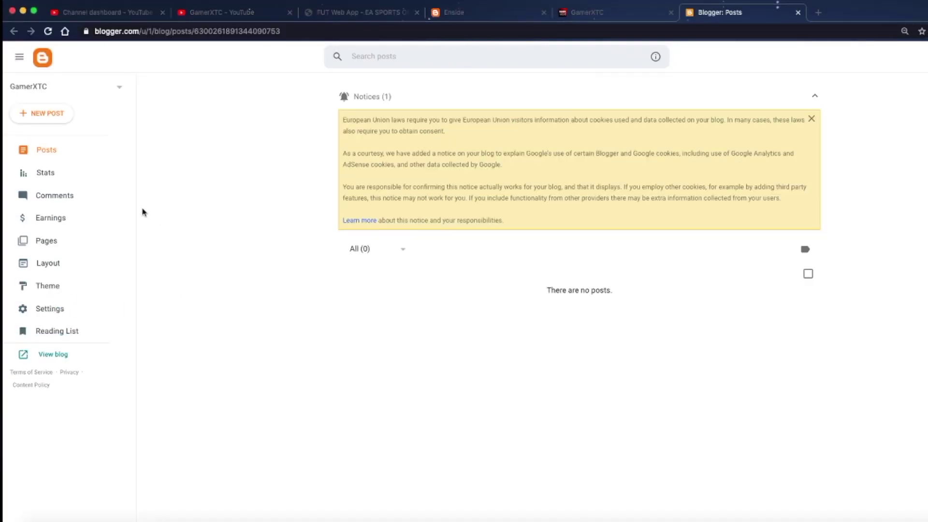
click(65, 290)
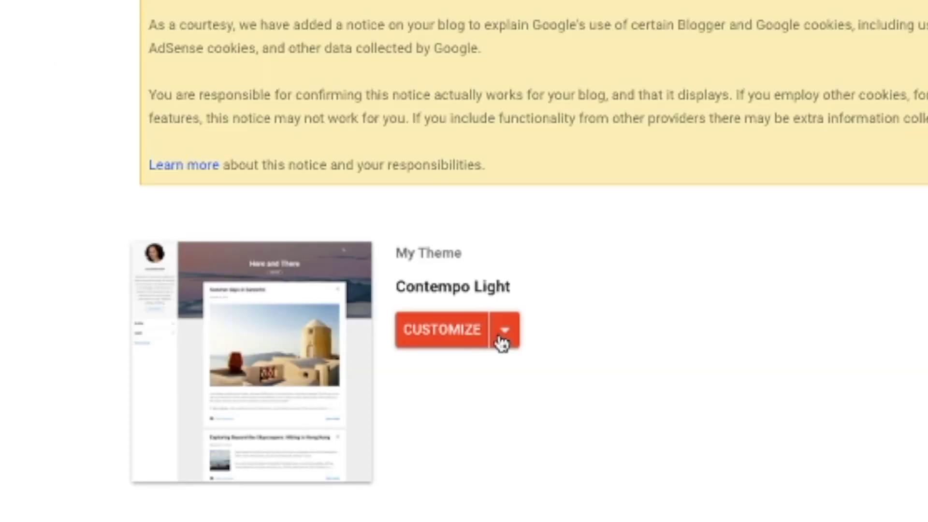
click(502, 343)
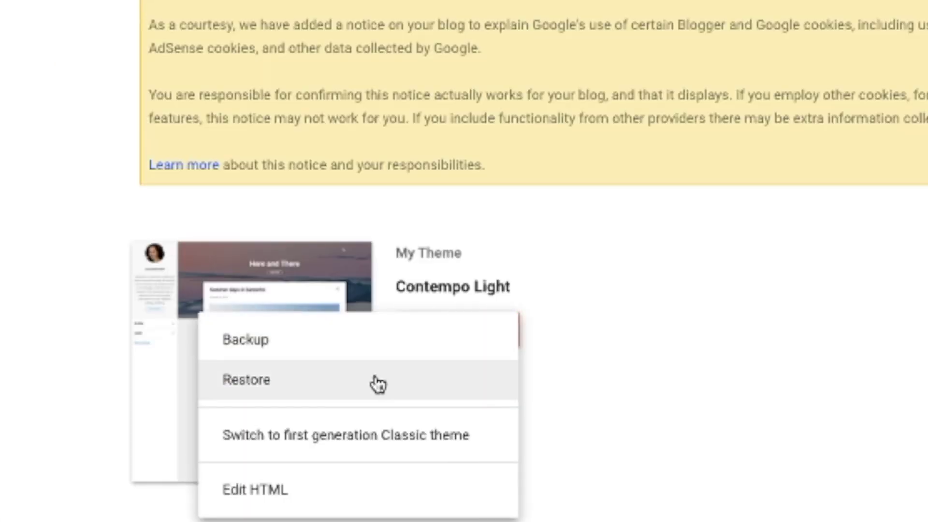
click(447, 369)
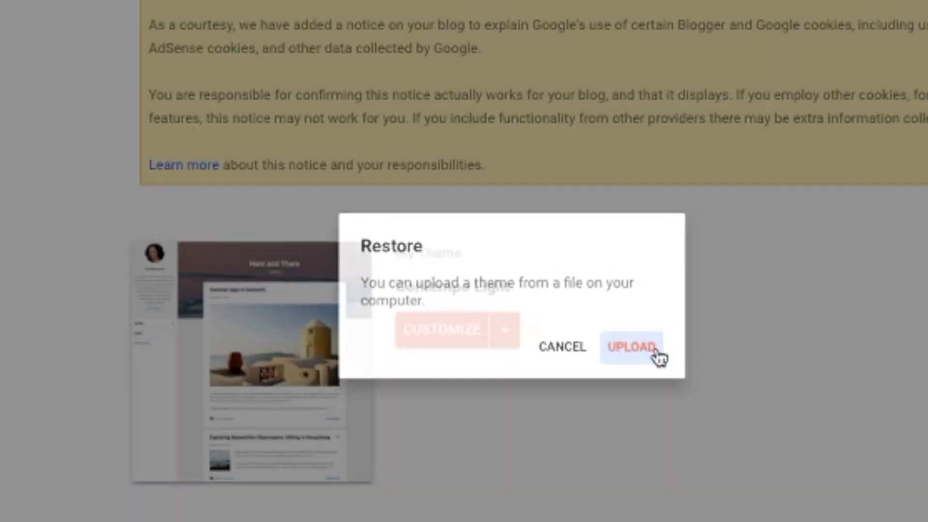
click(658, 352)
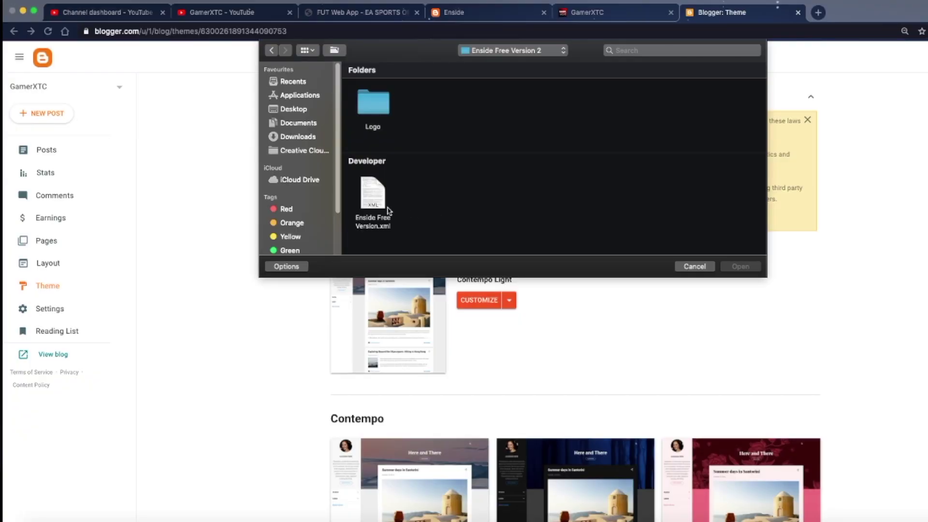
click(386, 208)
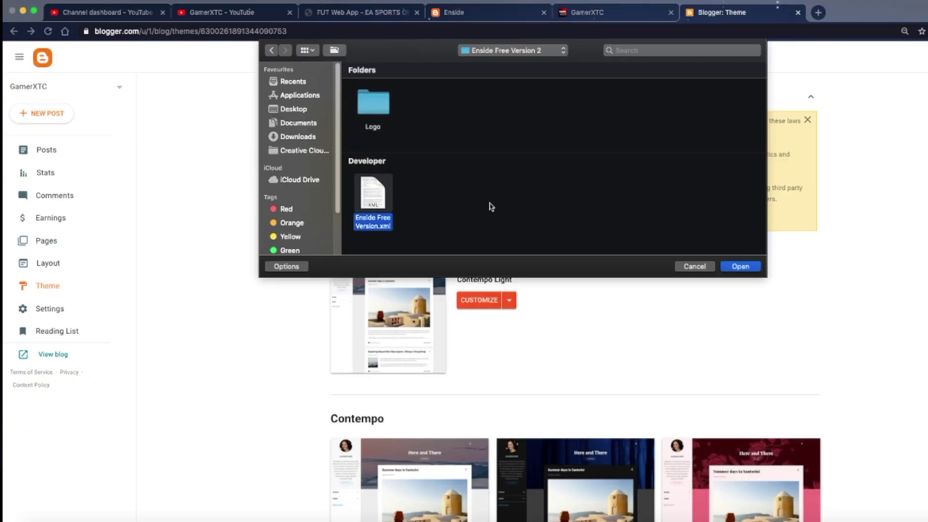
click(746, 268)
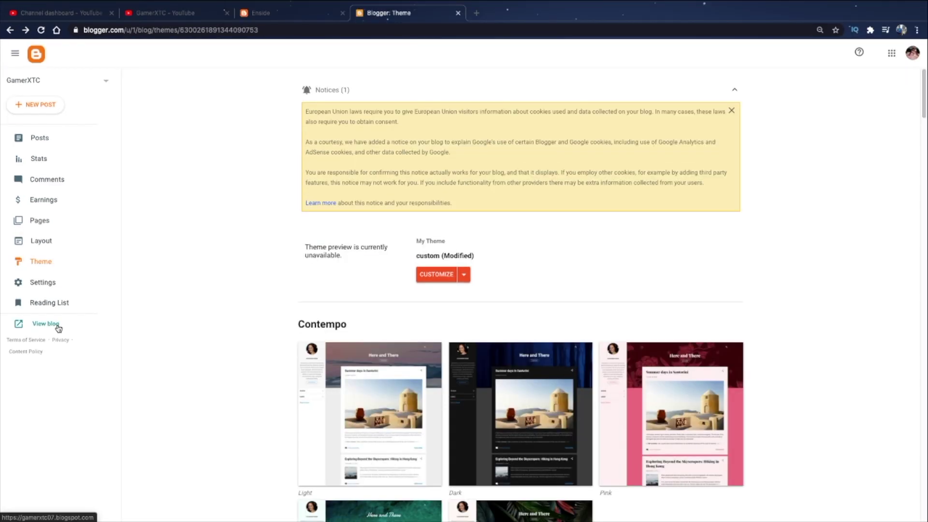
click(46, 324)
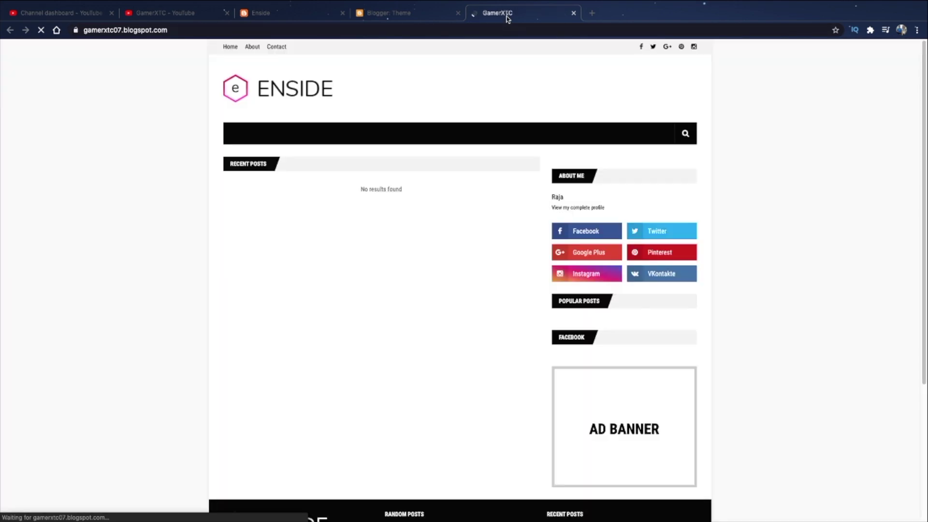
scroll(442, 211, down, 2)
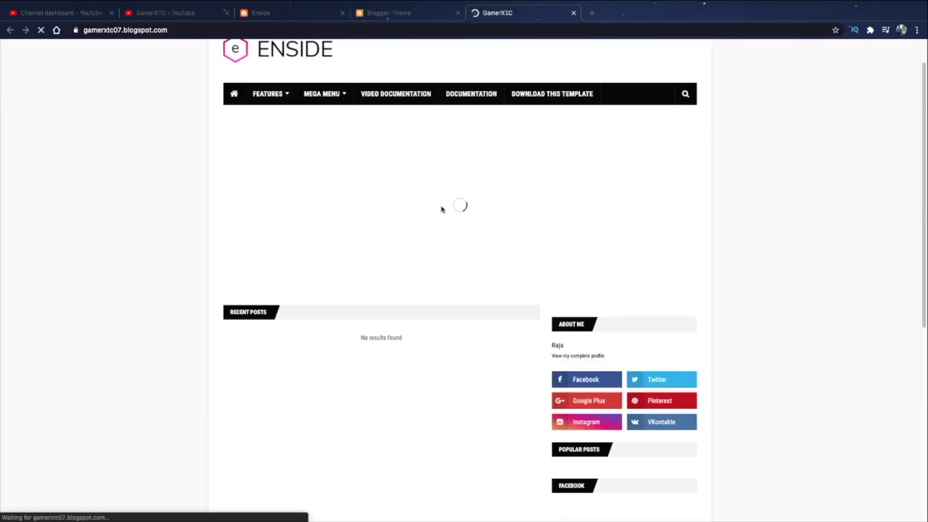
key(ctrl+w)
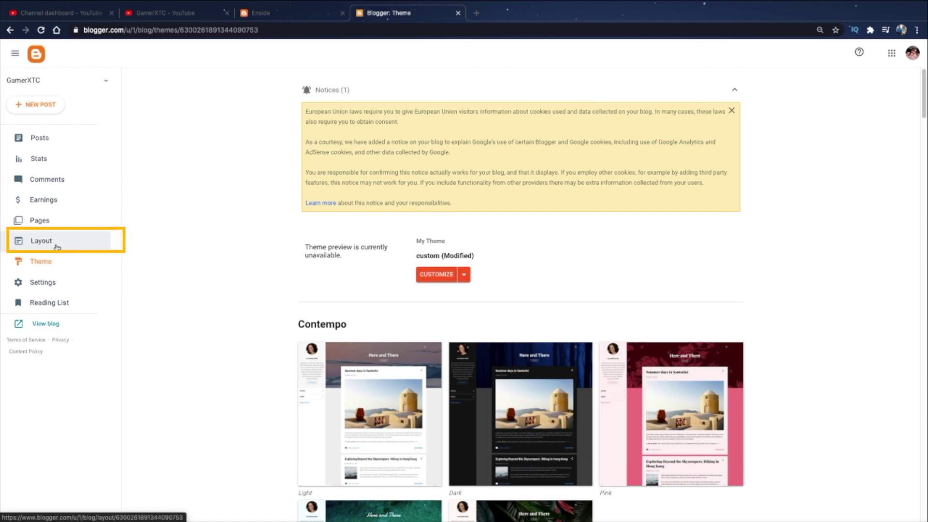
- Swap the Header Logo gadget's ENSIDE image for GamerXC.png from the Logo folder and save
click(57, 244)
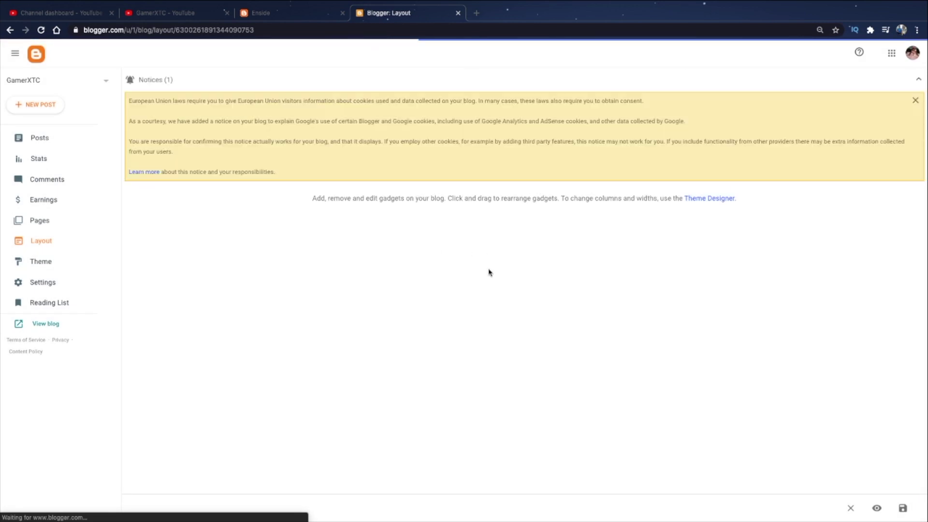
scroll(274, 300, down, 2)
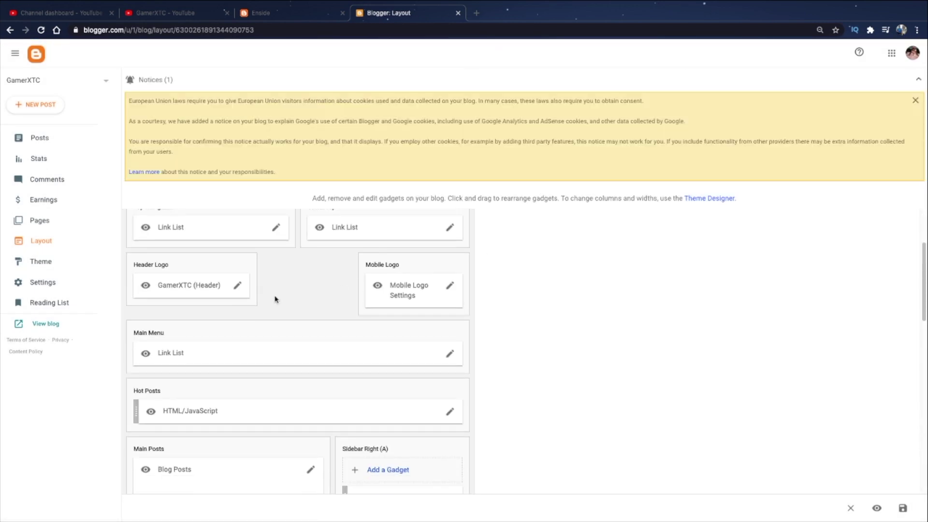
click(239, 287)
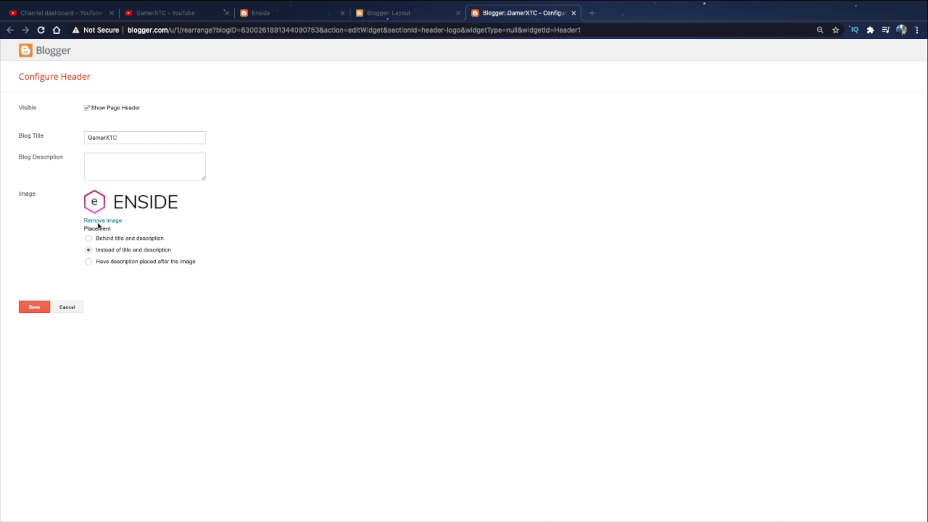
click(102, 220)
click(128, 206)
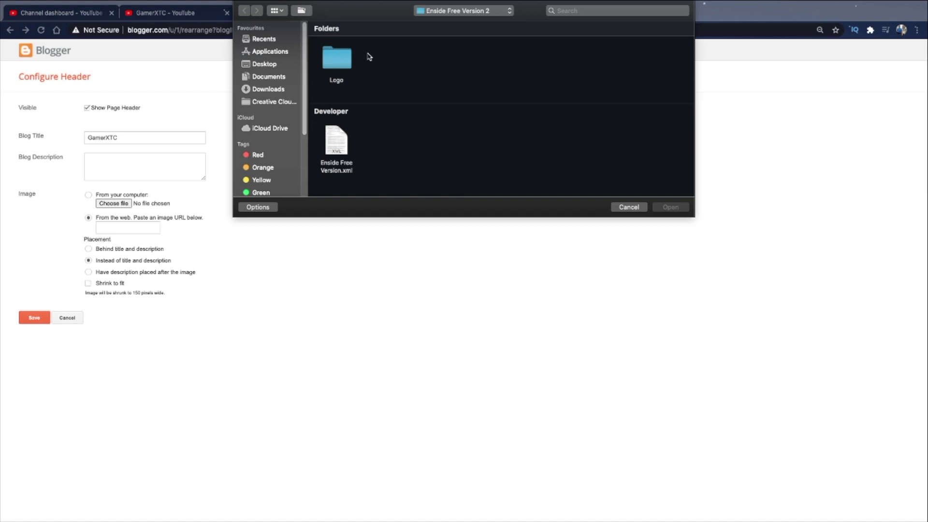
double_click(351, 54)
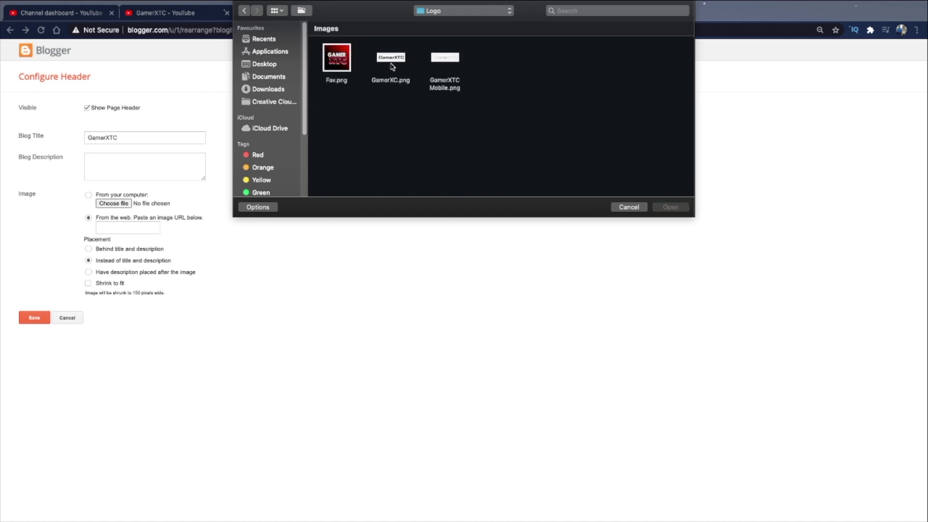
click(404, 57)
double_click(397, 56)
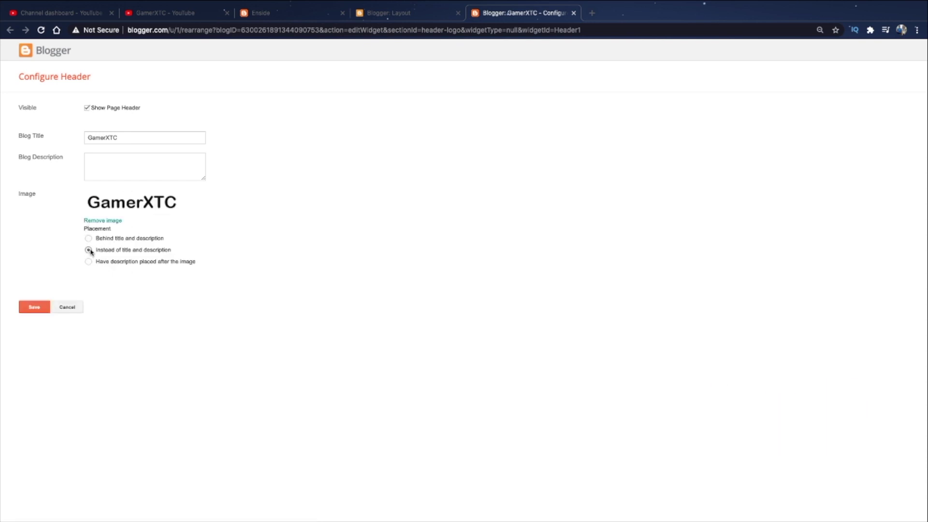
key(Return)
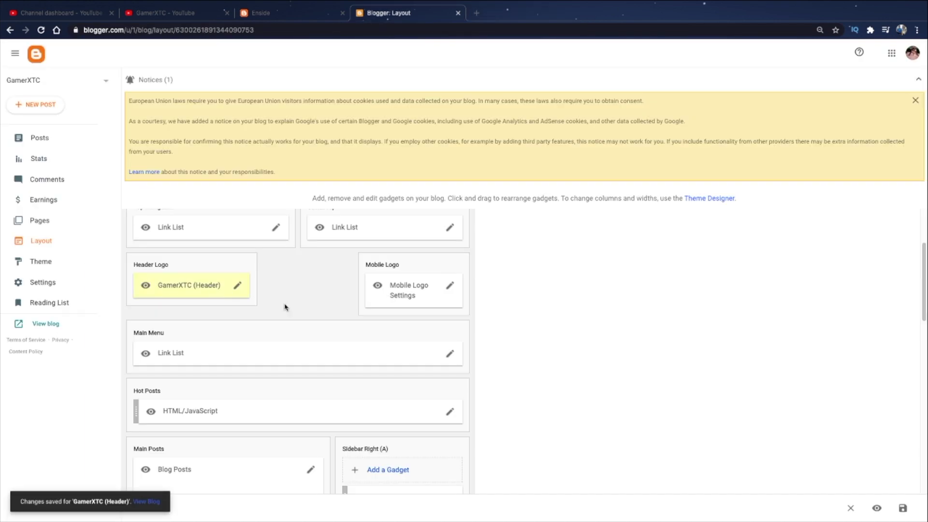
- Set the Mobile Logo gadget image to GamerXTC Mobile.png, save, and view the live blog
click(450, 288)
click(118, 242)
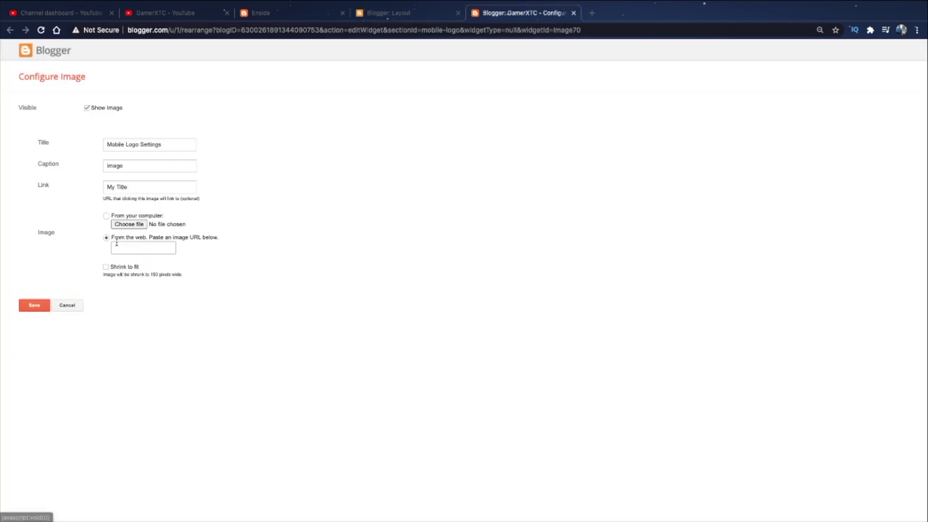
click(129, 224)
click(453, 59)
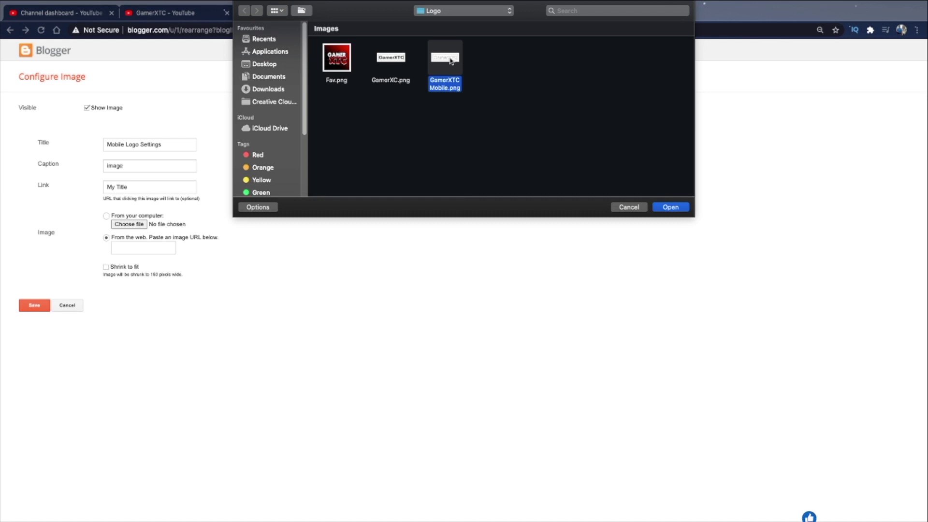
double_click(453, 59)
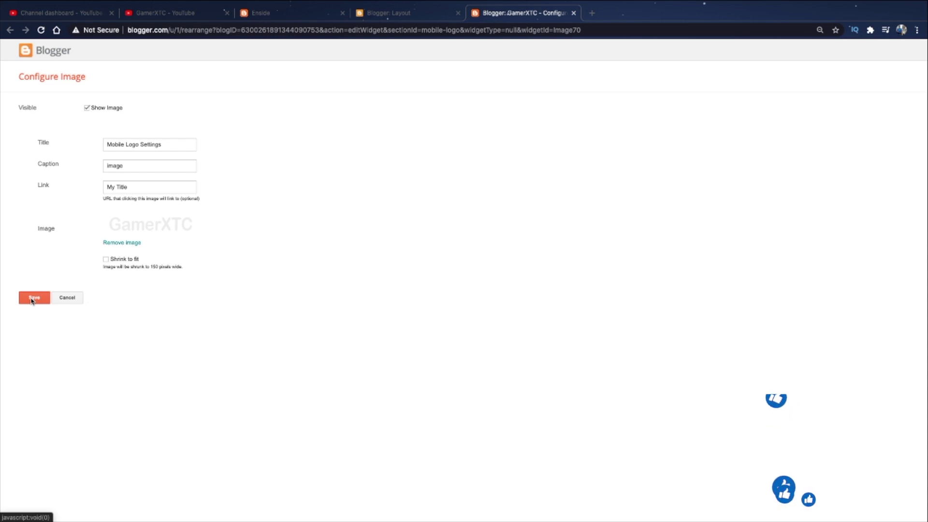
click(32, 298)
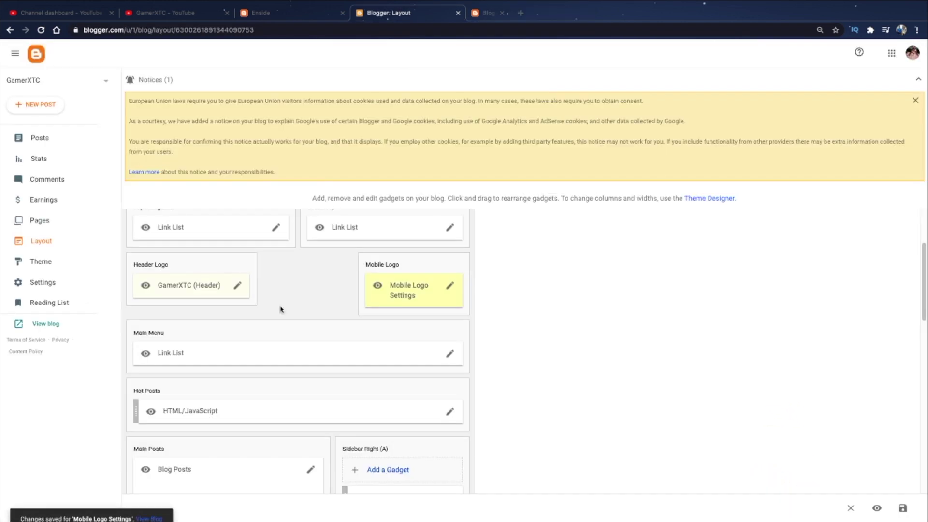
click(455, 252)
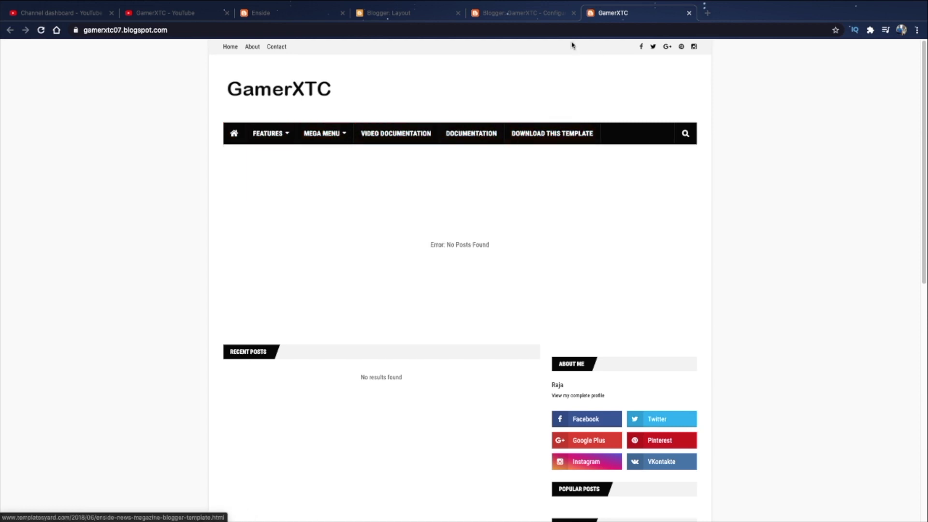
- Rename the Features menu link to Web-Services and check the live menu's submenu items
click(521, 13)
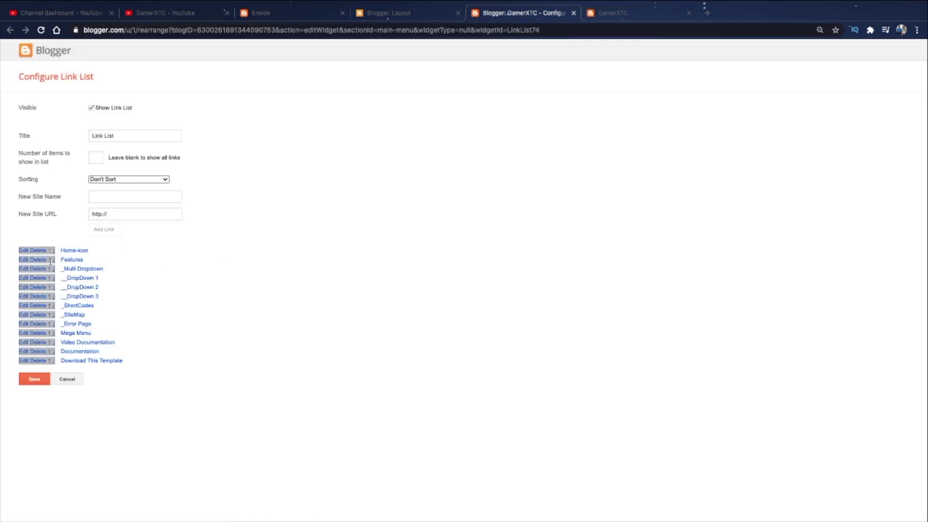
click(23, 260)
text(Web)
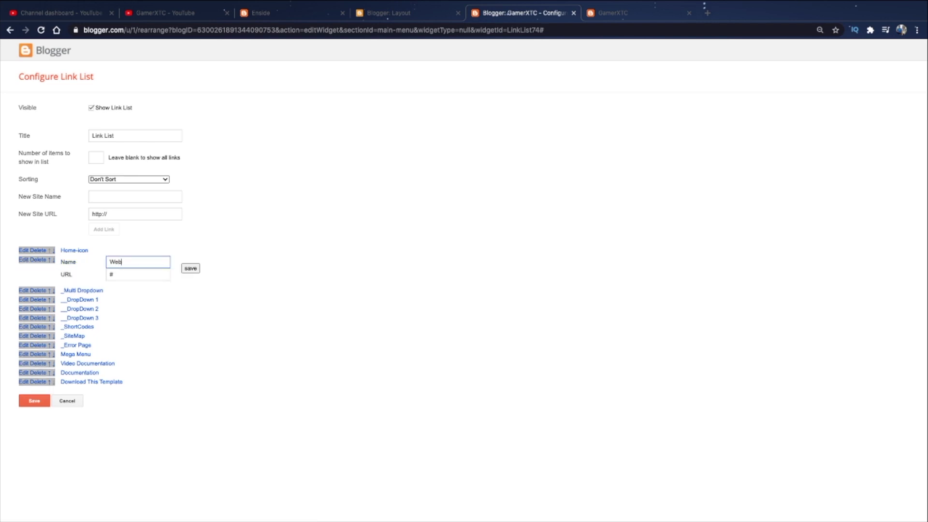
text(-Services)
key(Return)
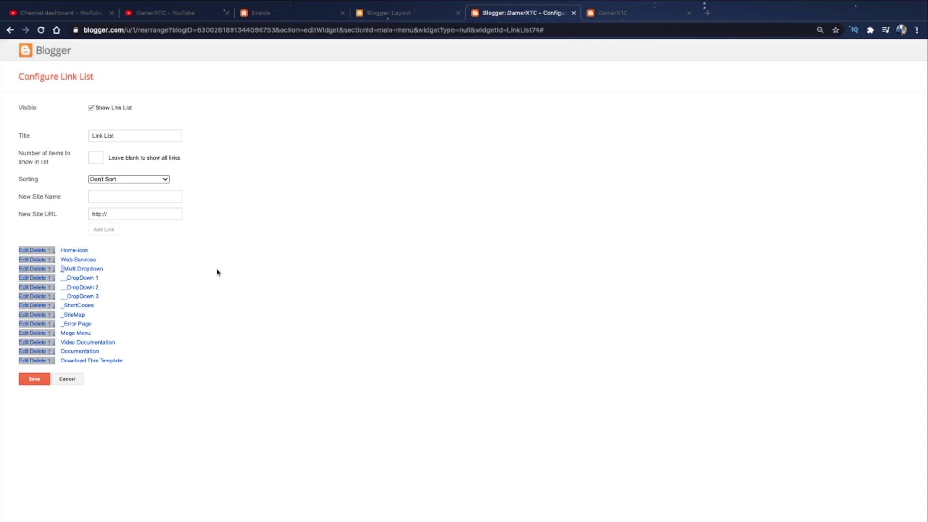
click(628, 13)
mouse_move(268, 137)
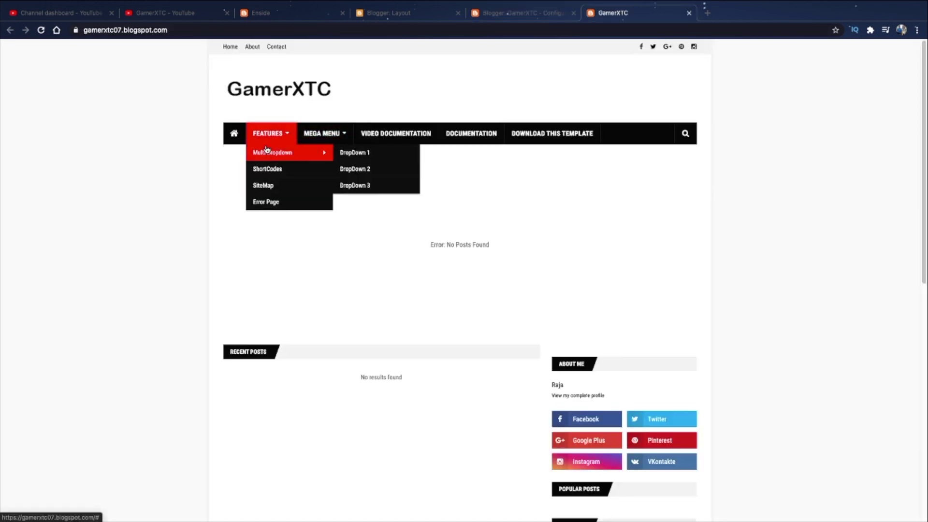
click(513, 14)
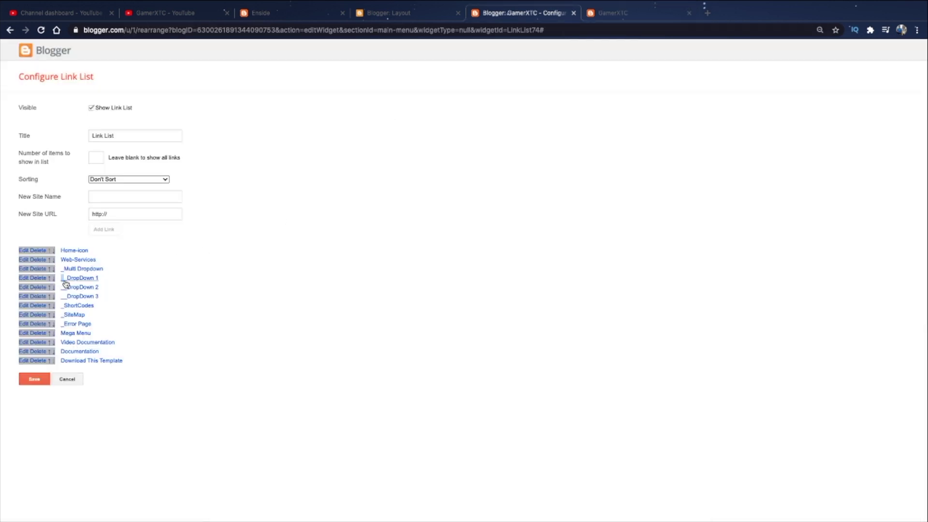
click(613, 15)
mouse_move(267, 135)
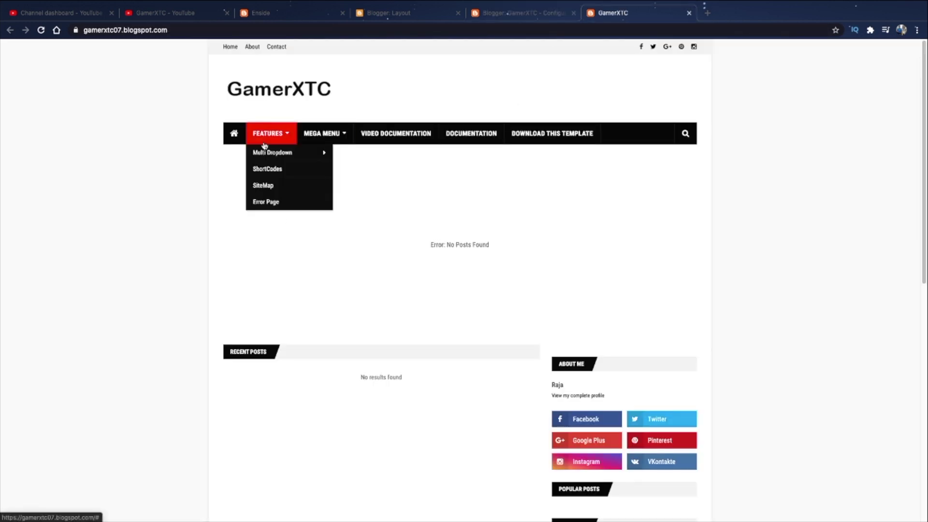
mouse_move(267, 152)
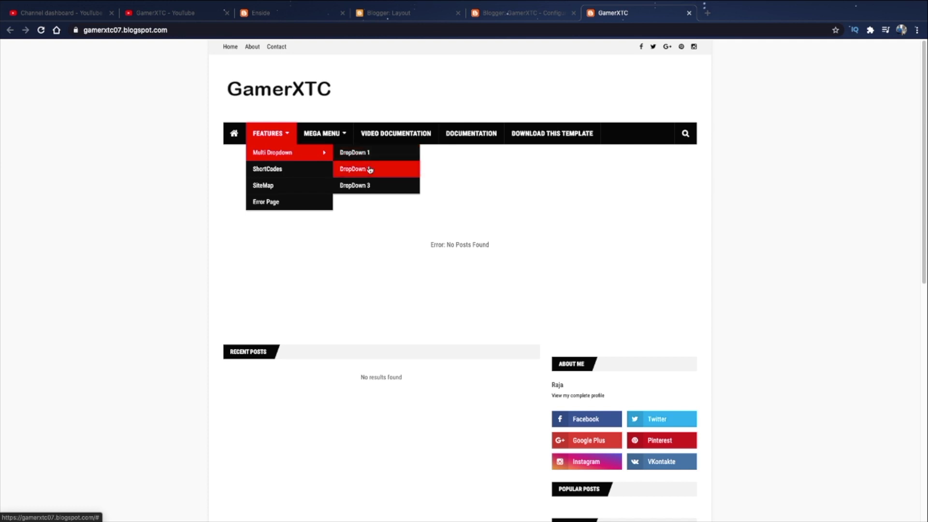
click(520, 13)
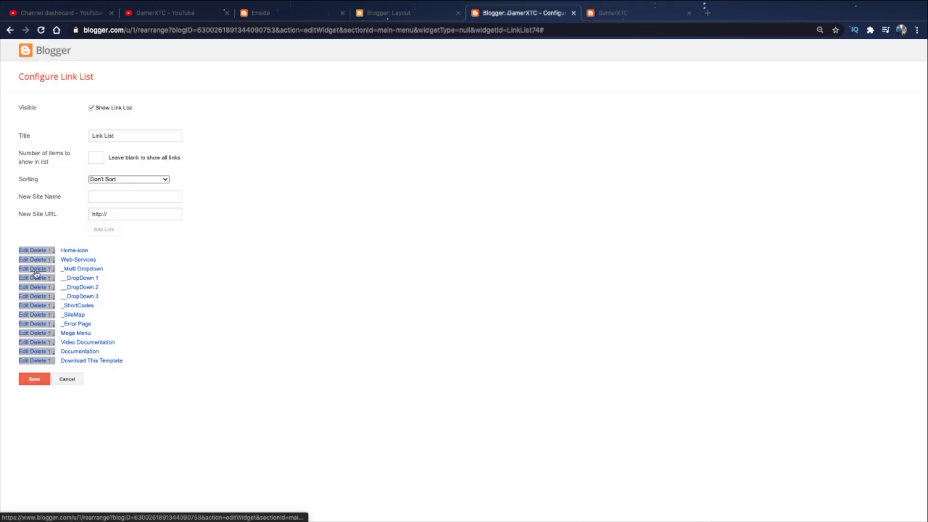
- Remove the _Multi Dropdown link and add SEO Services and Games menu links
click(35, 269)
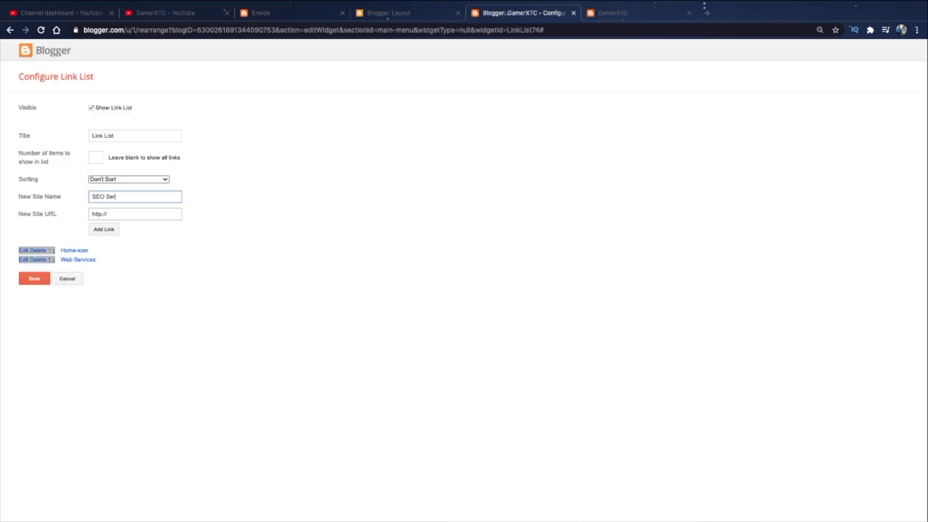
text(s)
click(103, 230)
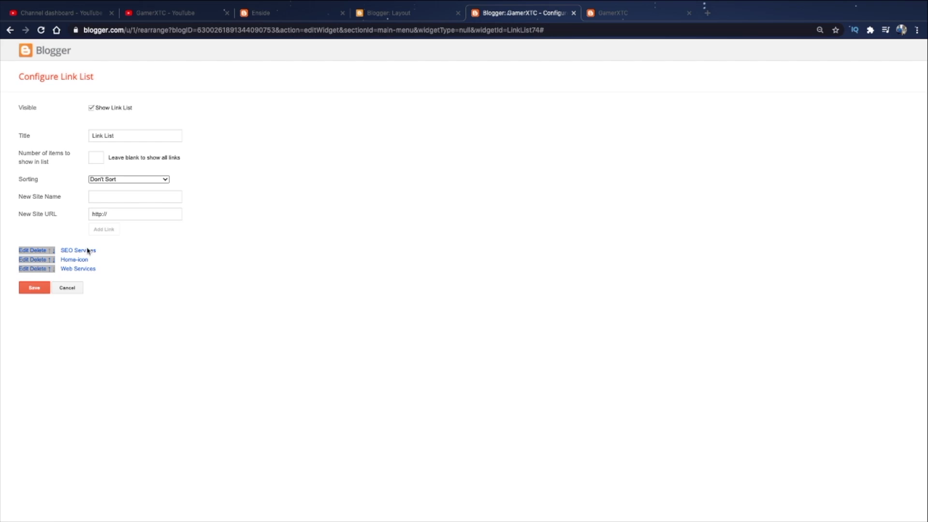
click(130, 196)
text(Games)
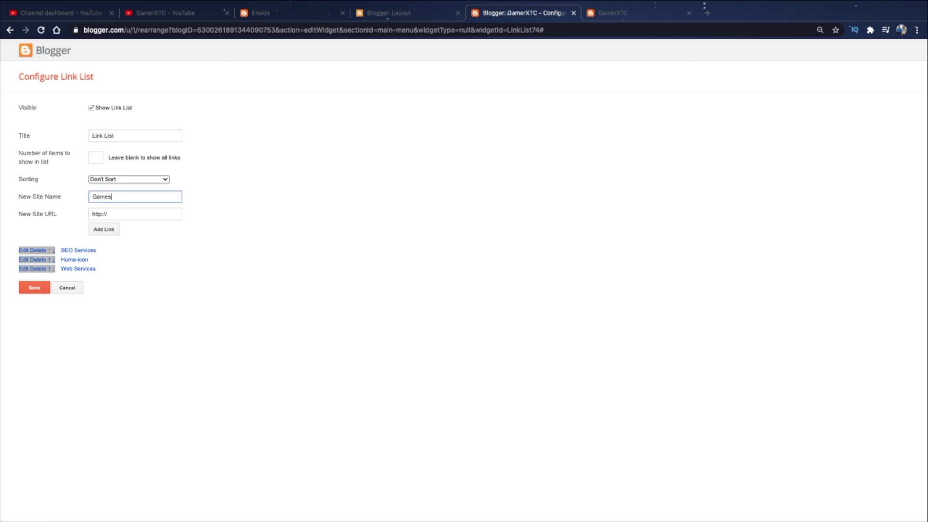
click(103, 229)
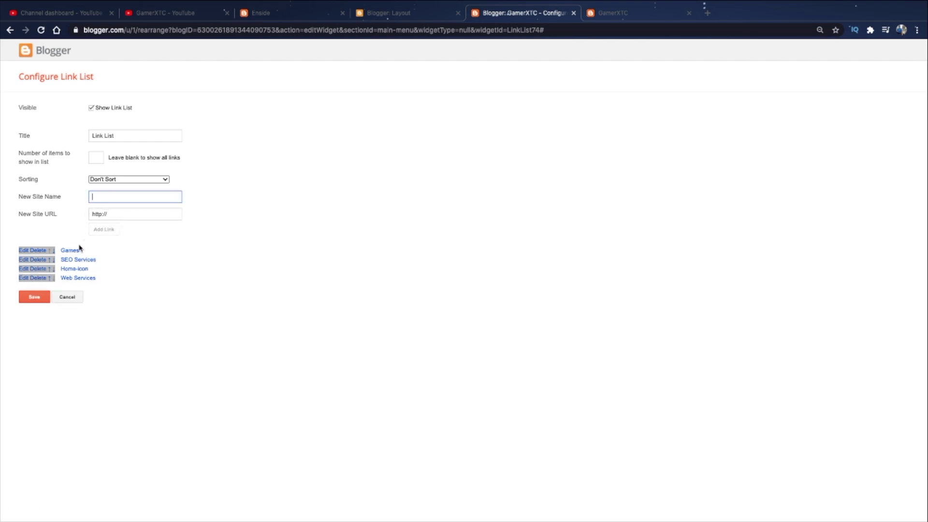
- Order the links Web Services, SEO Services, Games, save the list and reload the blog
click(53, 261)
click(54, 269)
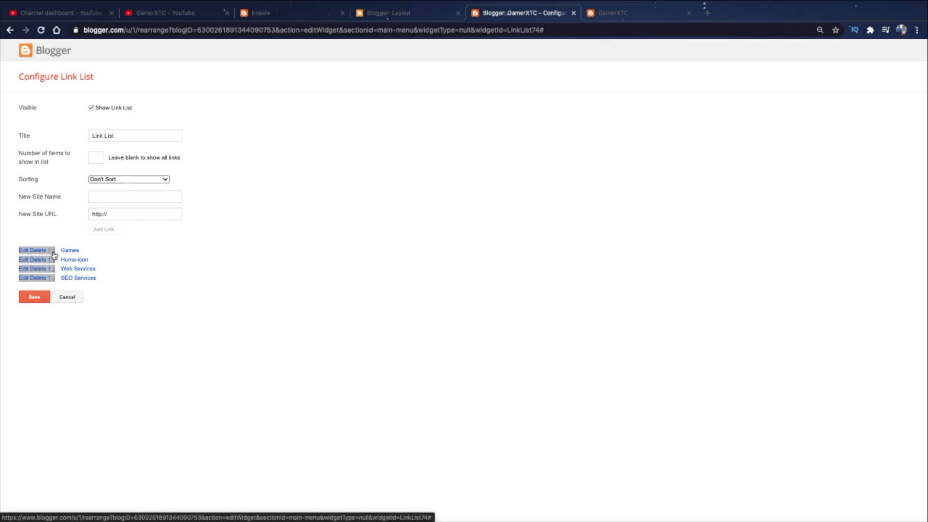
click(53, 250)
click(53, 259)
click(53, 270)
click(43, 299)
click(41, 30)
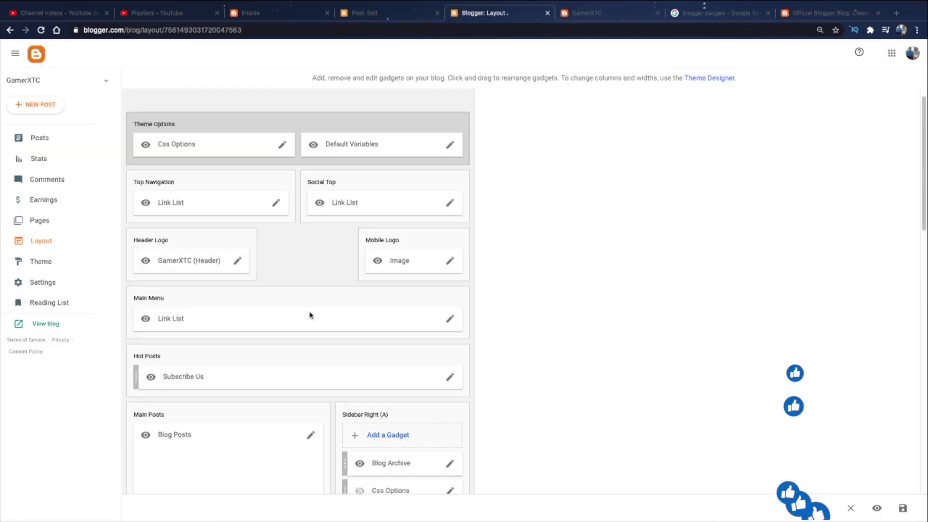
- Delete the Blog Archive and About Me gadgets, then title the footer Text gadget 'About me'
scroll(312, 315, down, 2)
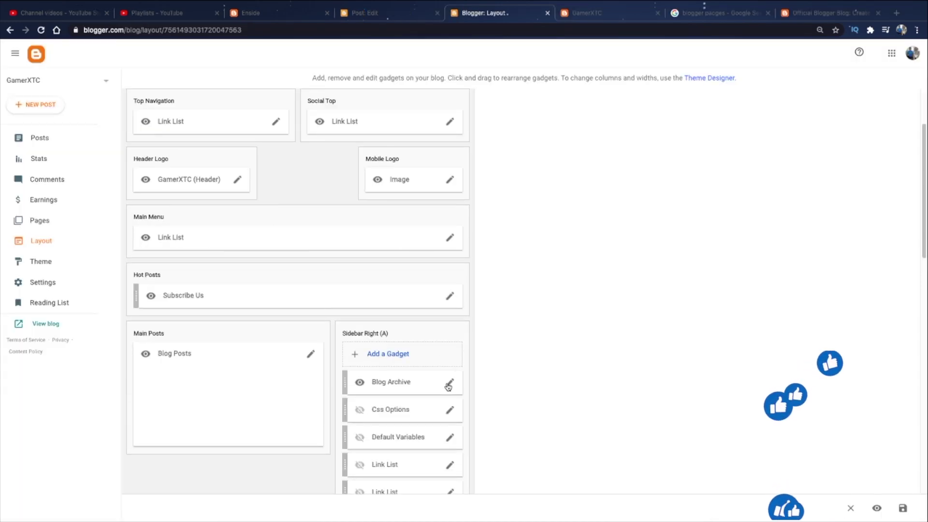
click(449, 384)
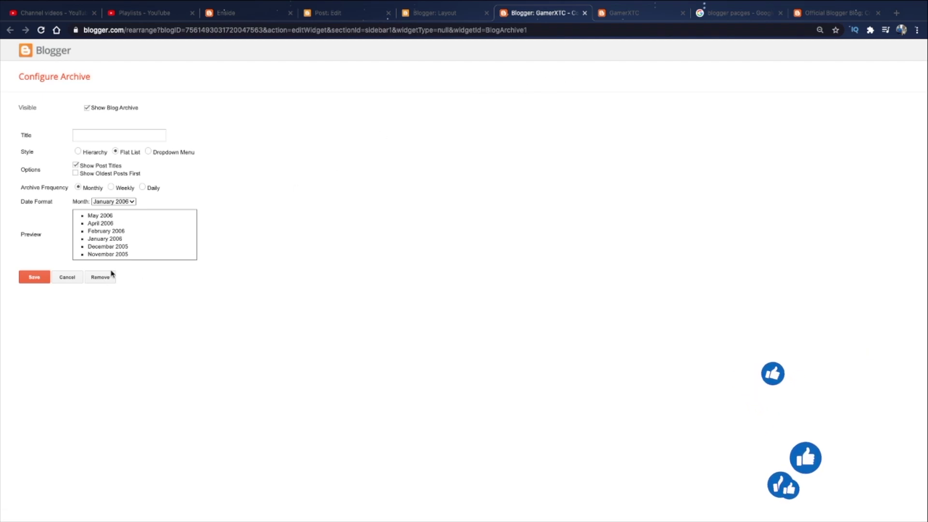
click(100, 277)
click(546, 94)
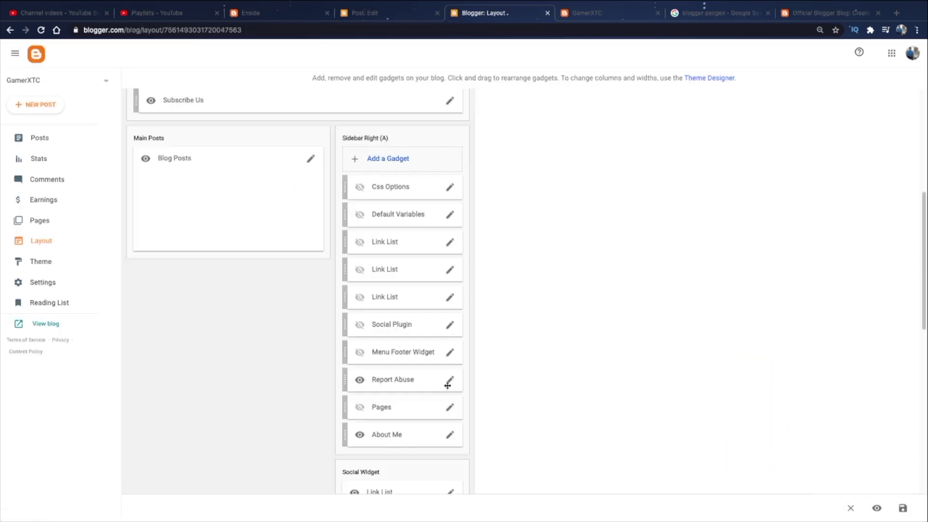
click(449, 436)
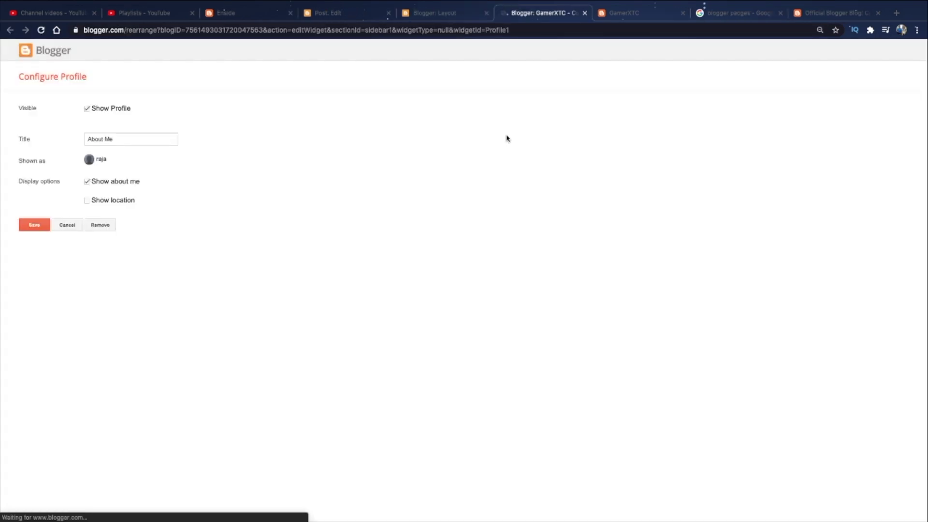
click(102, 226)
click(546, 94)
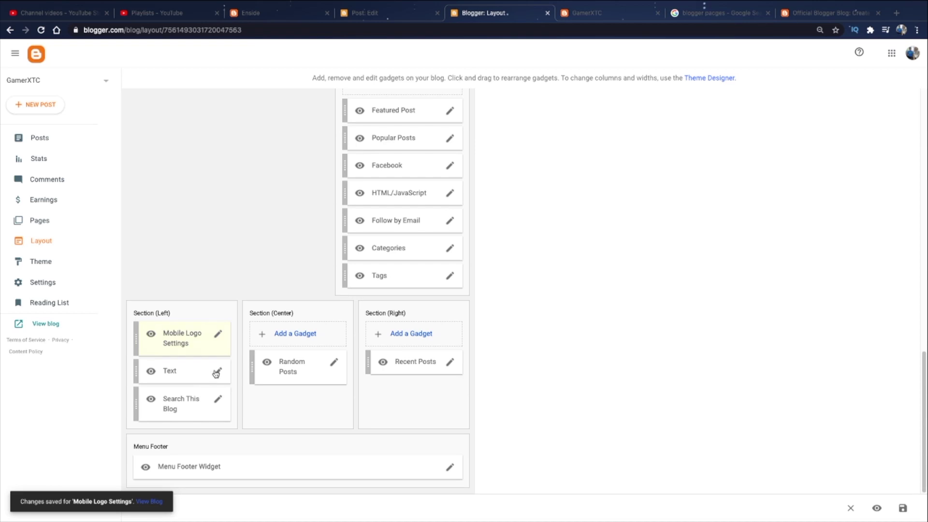
click(217, 372)
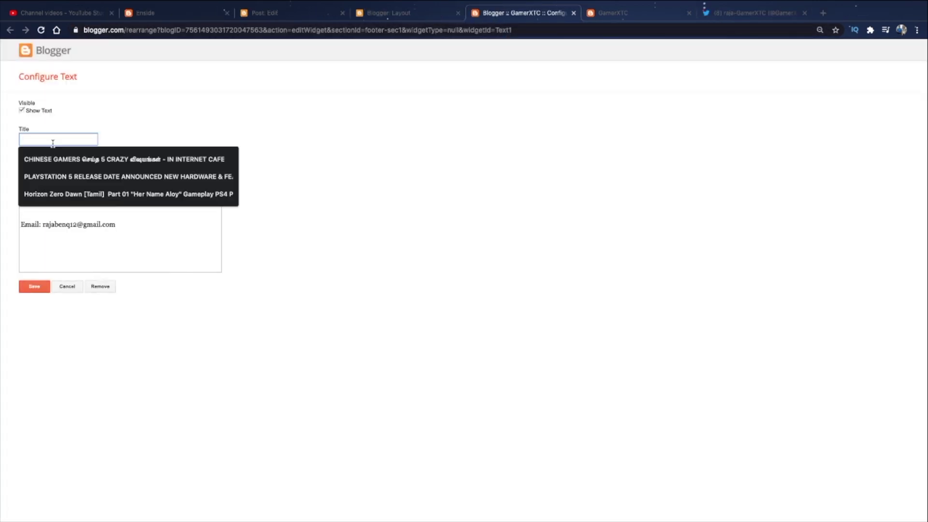
text(About me)
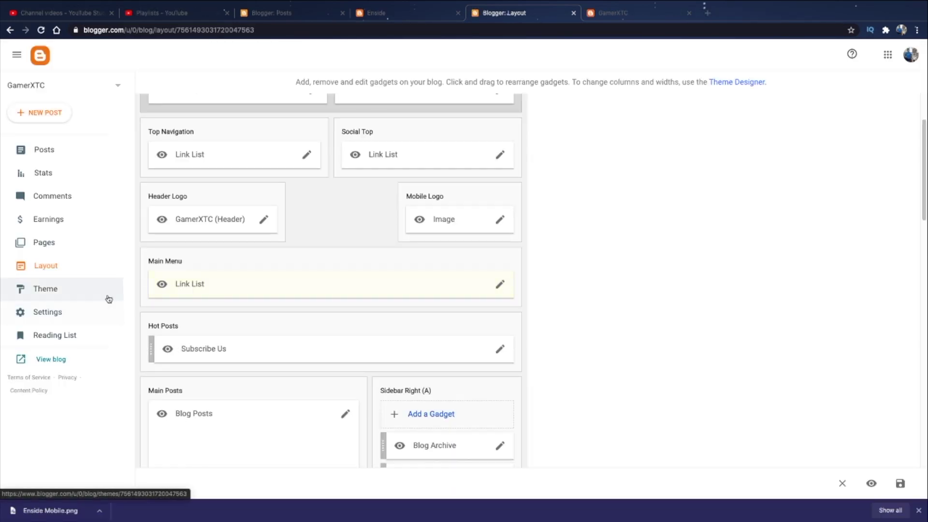
click(78, 315)
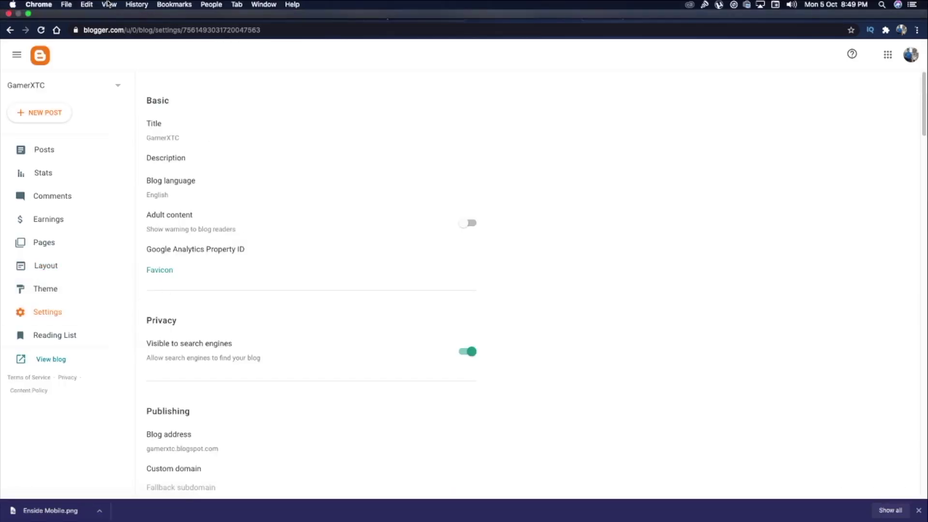
click(173, 468)
click(435, 499)
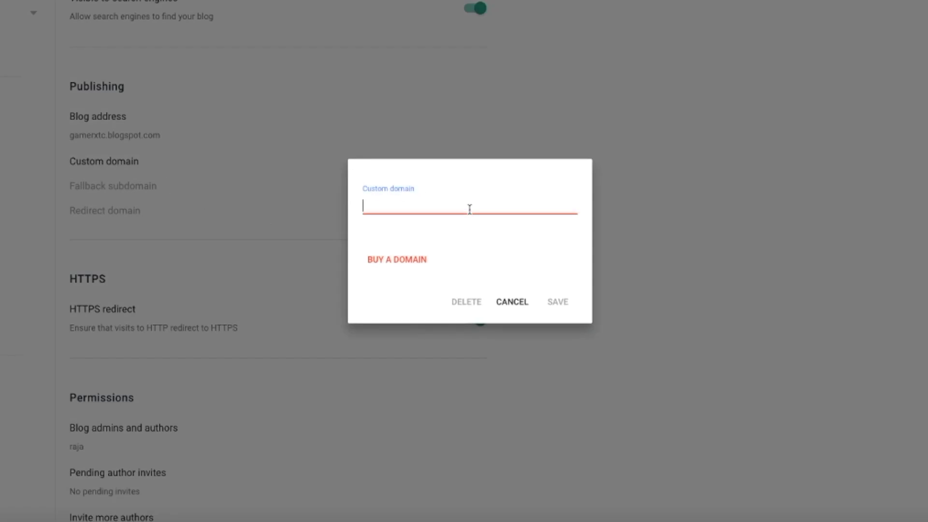
text(www.gamerxtc)
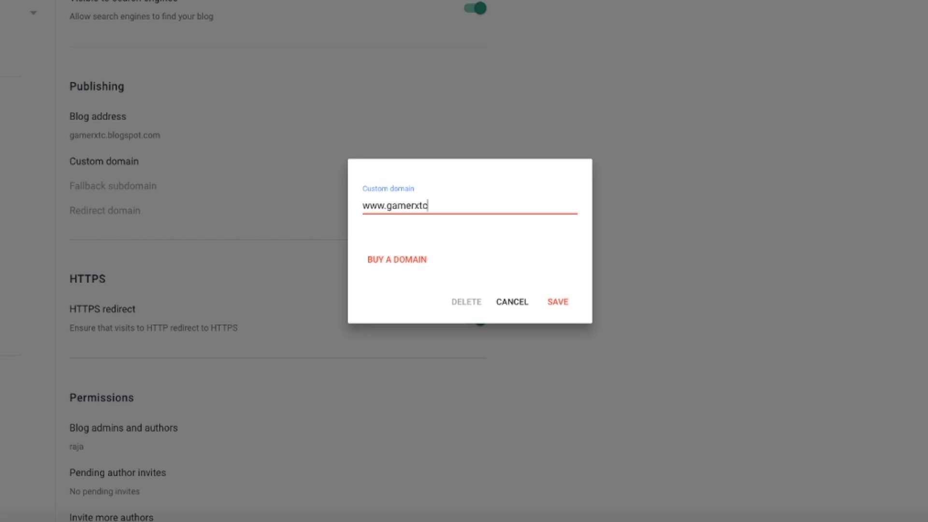
text(.com)
click(562, 304)
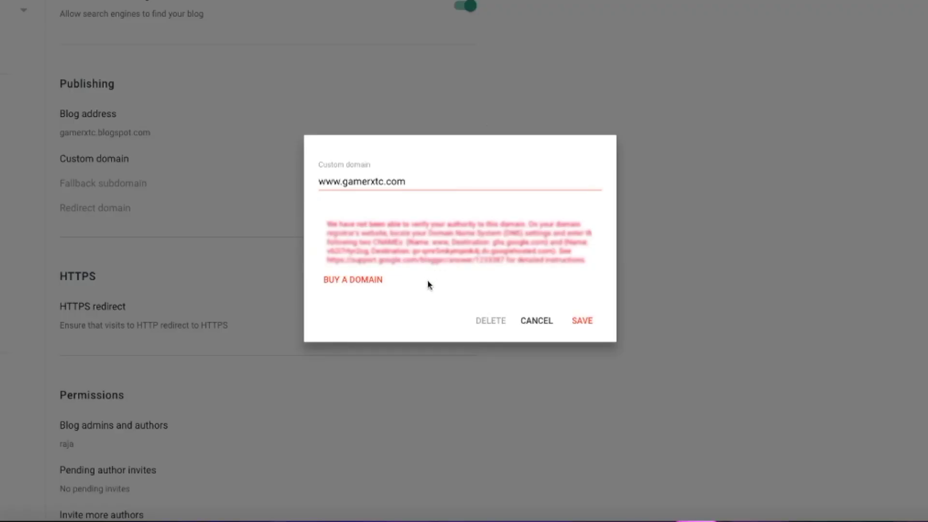
- Paste Blogger's verification CNAME name into GoDaddy's Host field and select the destination value
double_click(340, 252)
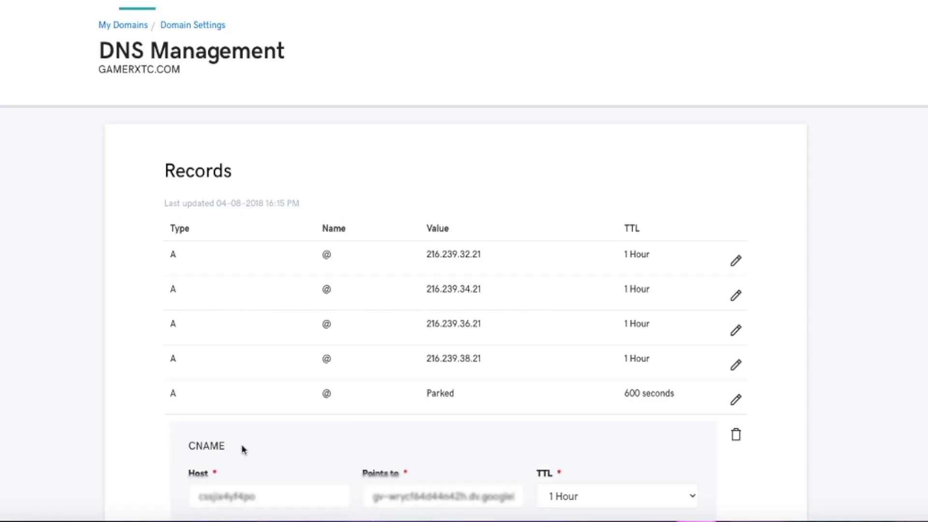
double_click(219, 502)
key(ctrl+v)
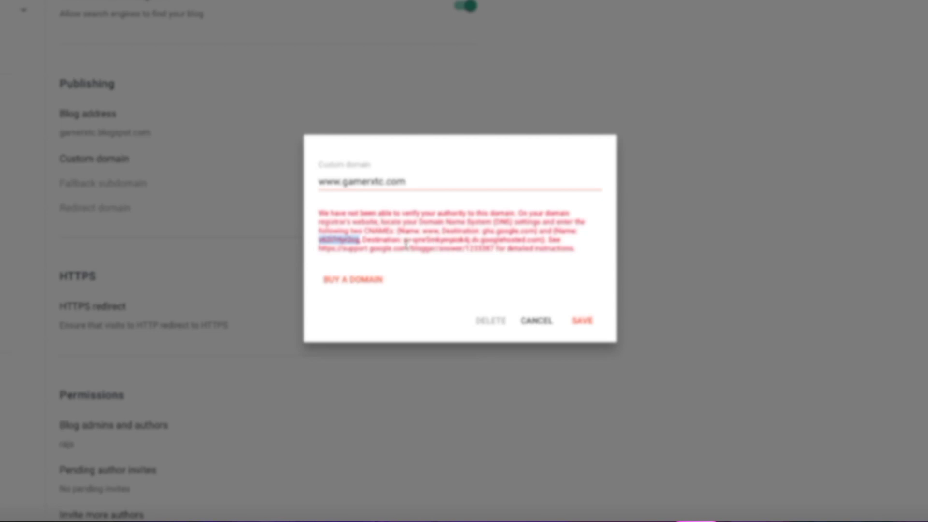
drag(404, 240, 463, 241)
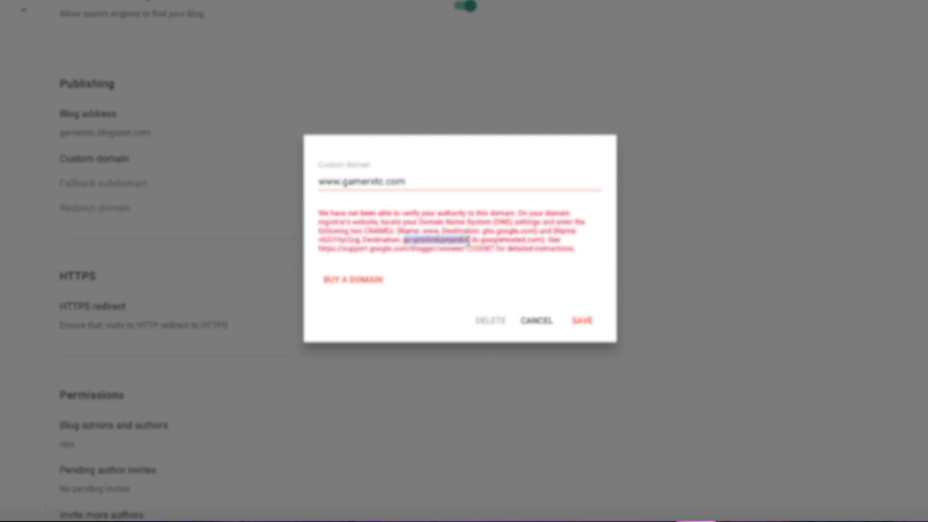
drag(469, 240, 544, 240)
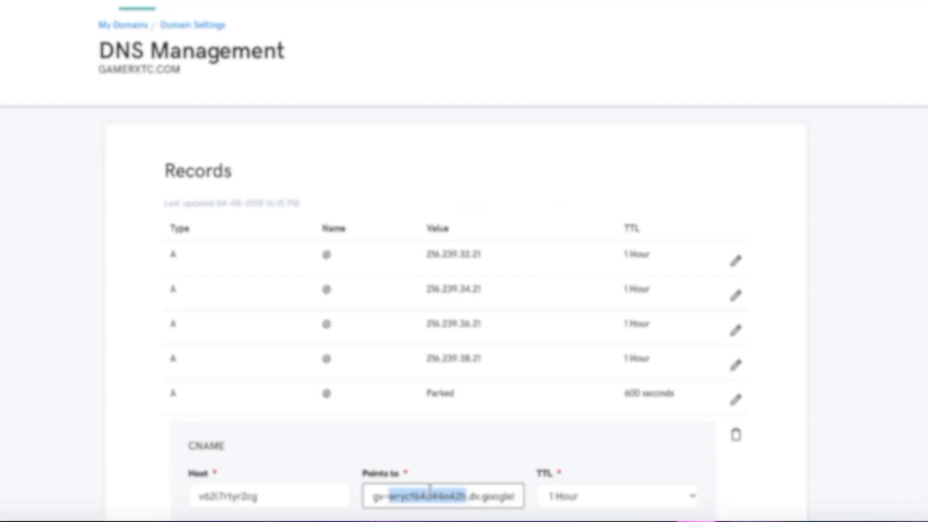
key(ctrl+a)
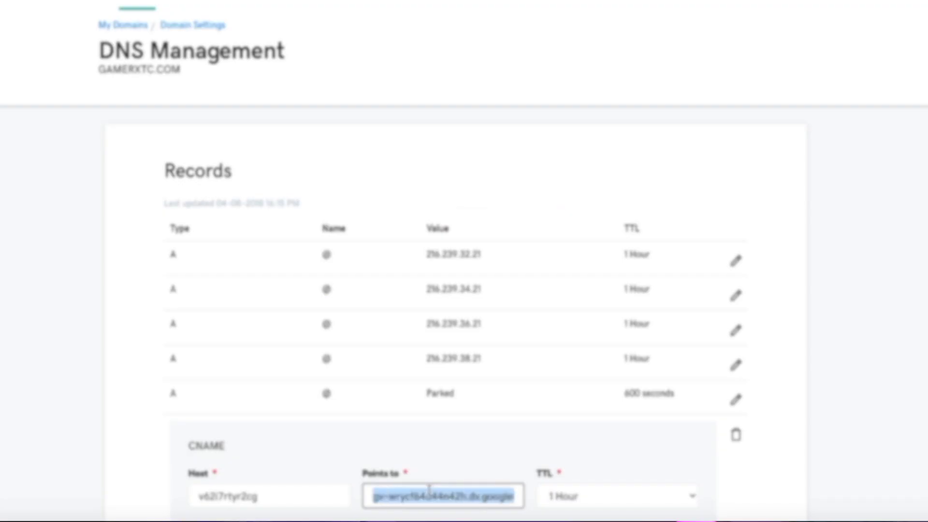
- Paste the googlehosted.com destination into the verification CNAME record and save it
key(ctrl+v)
scroll(546, 385, down, 2)
click(604, 431)
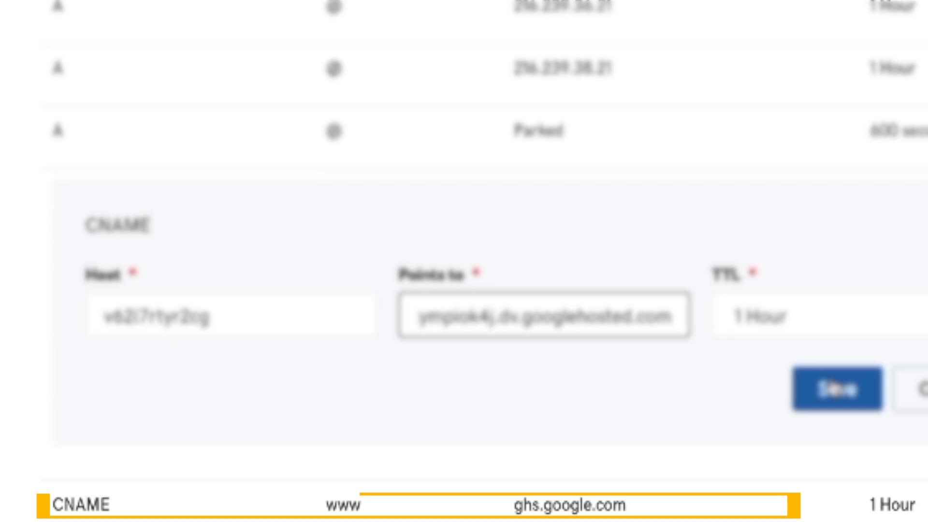
drag(319, 248, 495, 248)
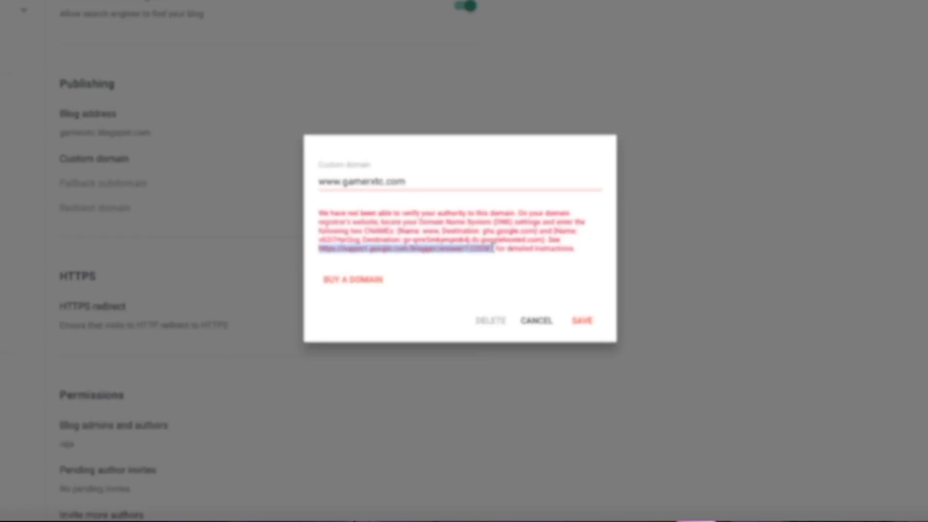
right_click(482, 248)
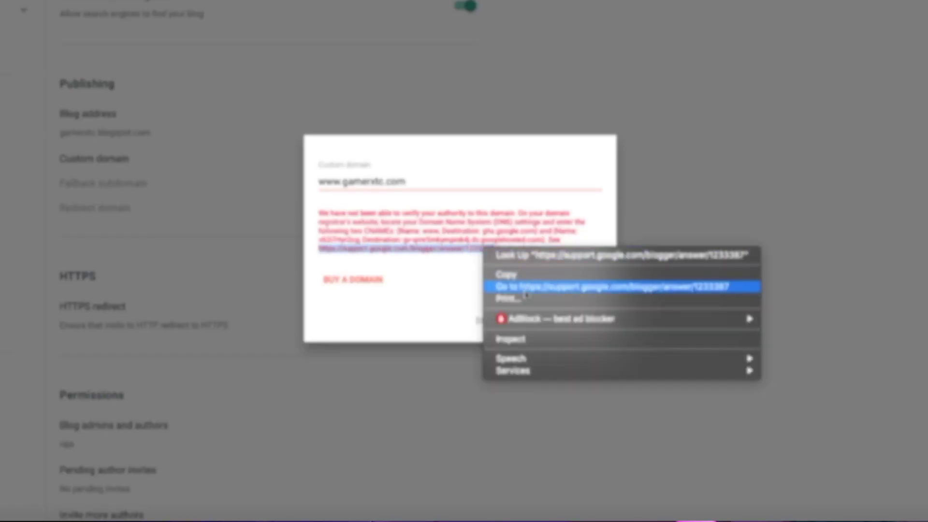
click(526, 292)
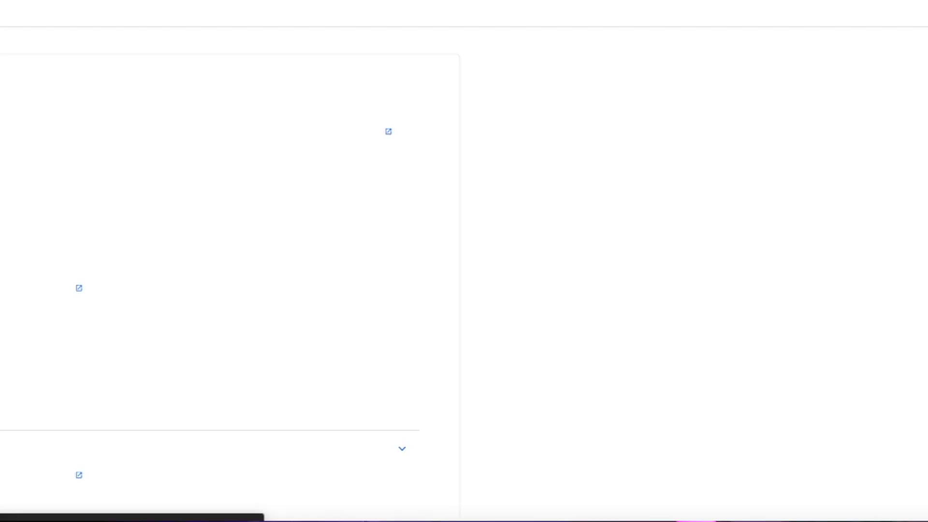
scroll(270, 316, down, 6)
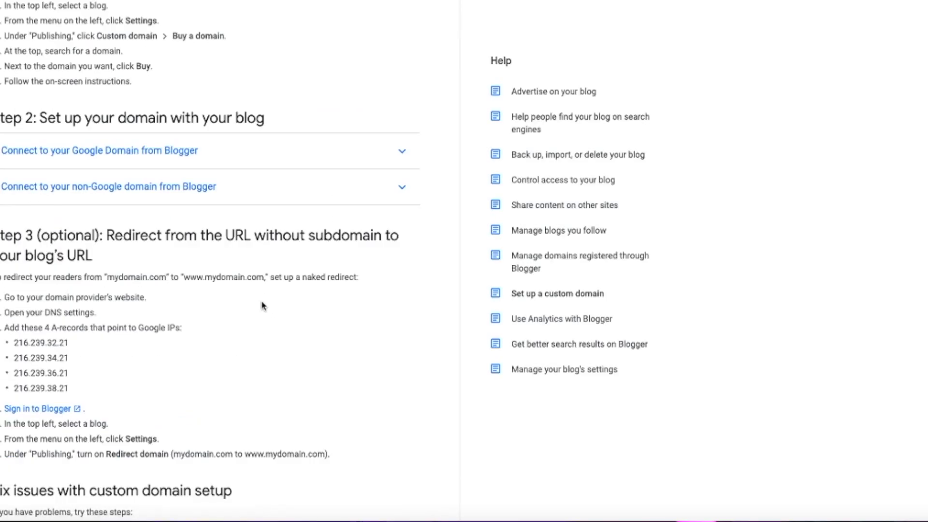
drag(20, 342, 80, 345)
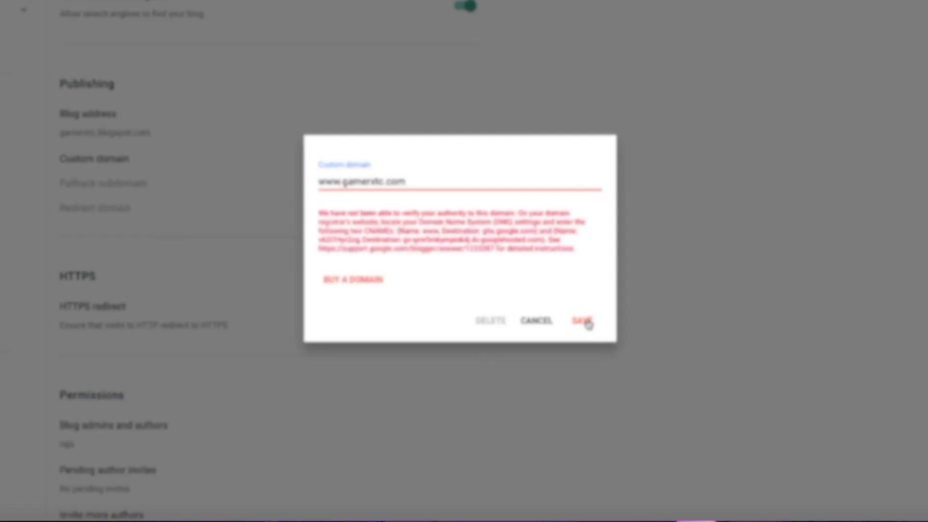
click(583, 321)
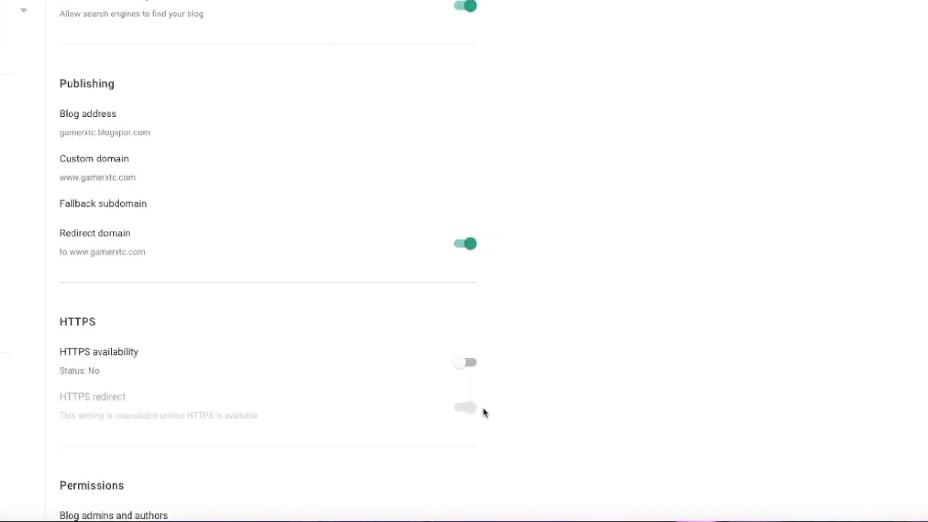
click(465, 363)
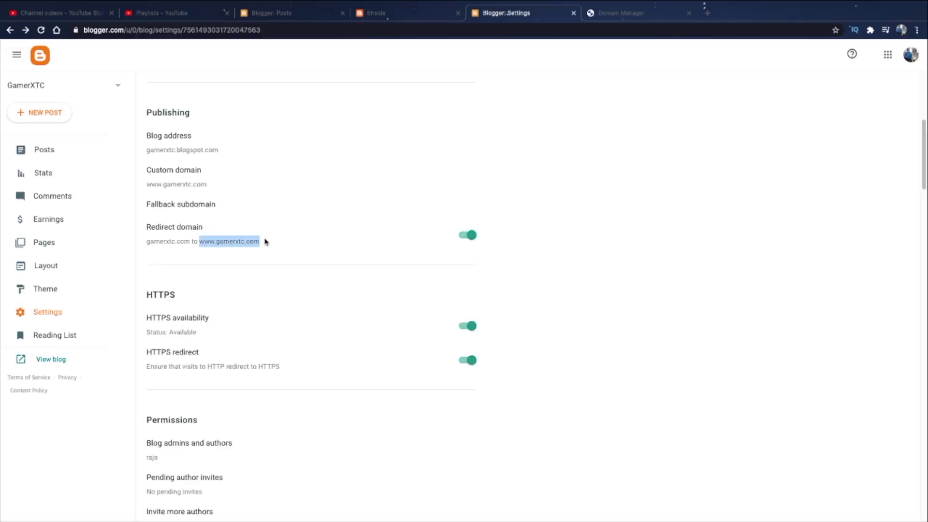
right_click(256, 241)
click(279, 271)
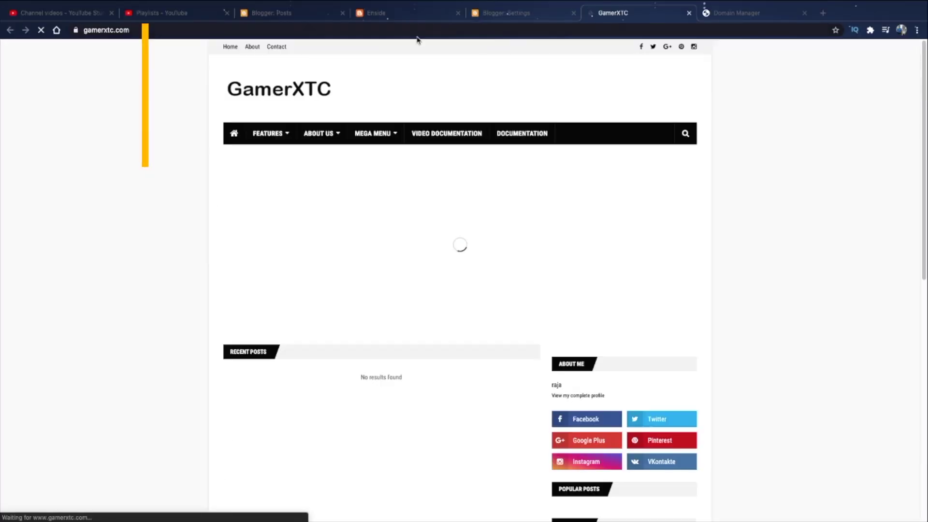
click(79, 33)
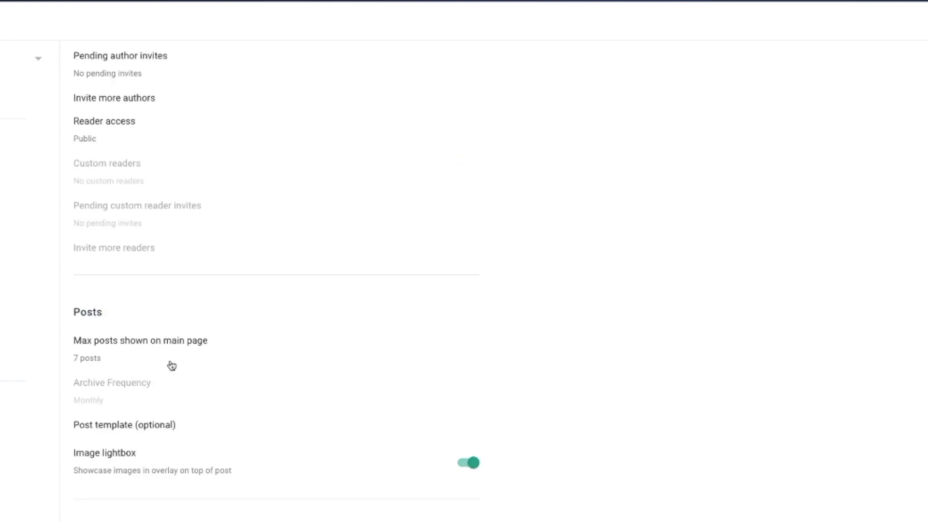
- Change Max posts shown on main page from 7 to 5 and save
click(101, 357)
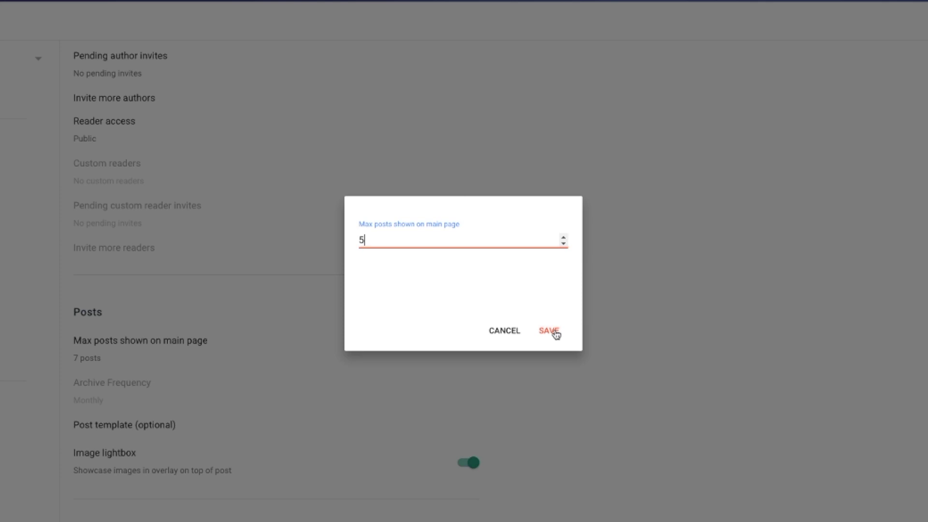
click(551, 331)
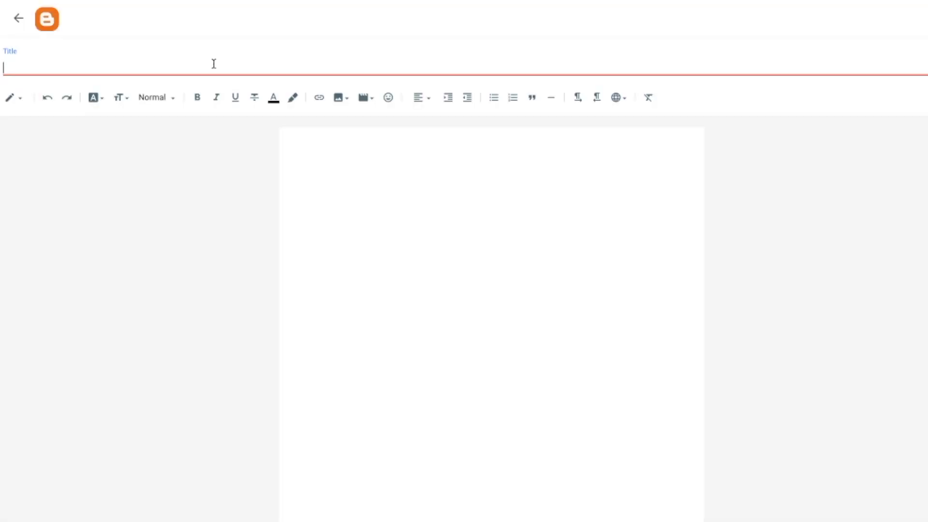
- Paste the title 'How to Get Free Domain Name for Your Website' and the article body, then publish
text(How to Get Free Domain Name for Your Website)
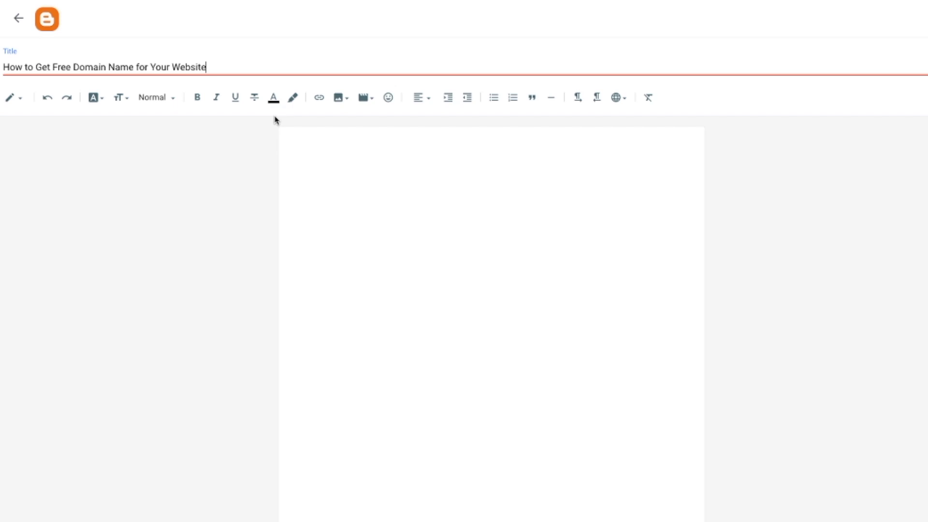
key(ctrl+v)
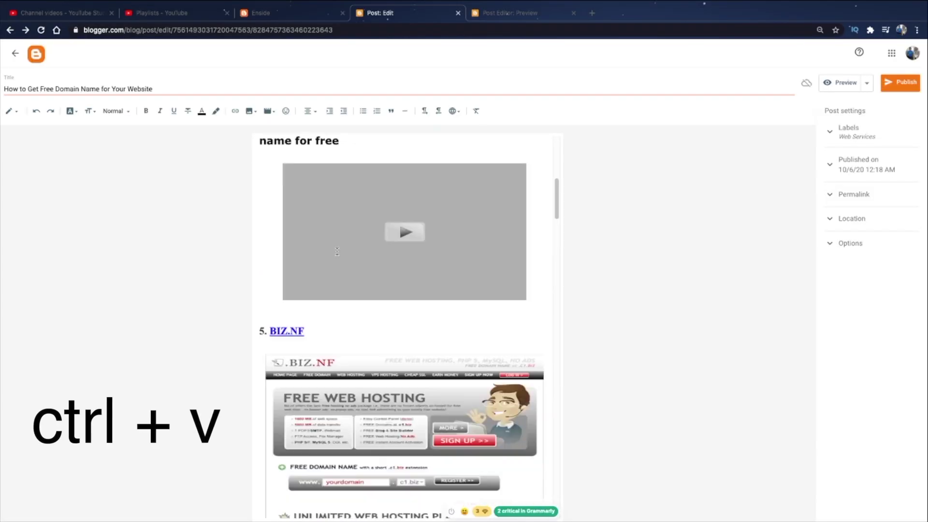
scroll(336, 252, up, 8)
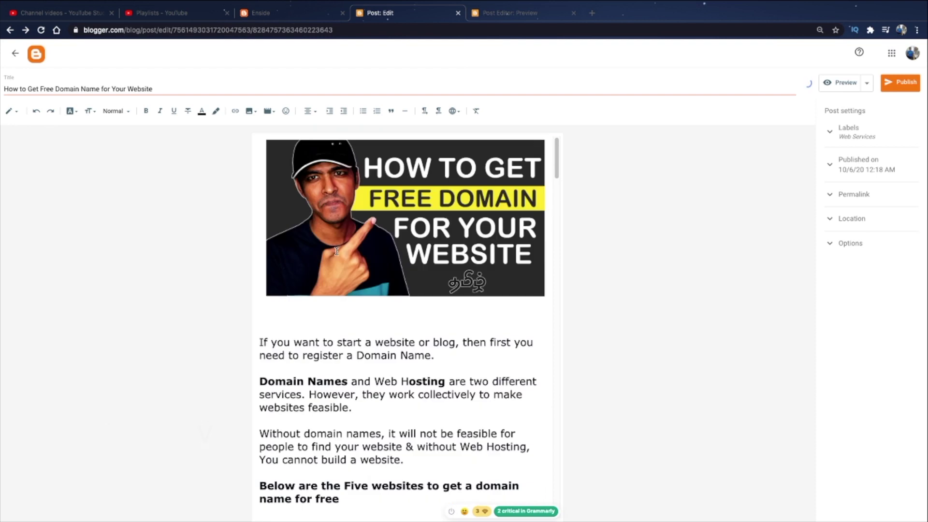
click(850, 244)
click(900, 88)
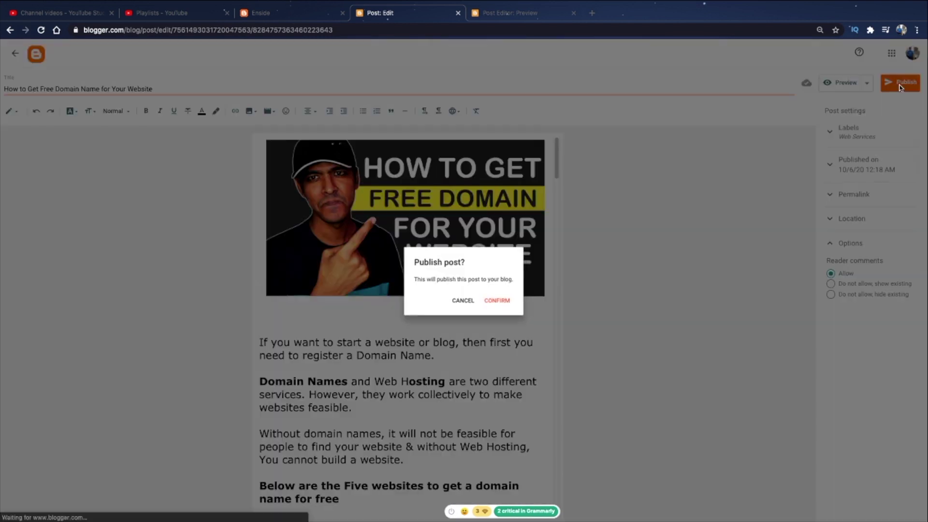
click(498, 302)
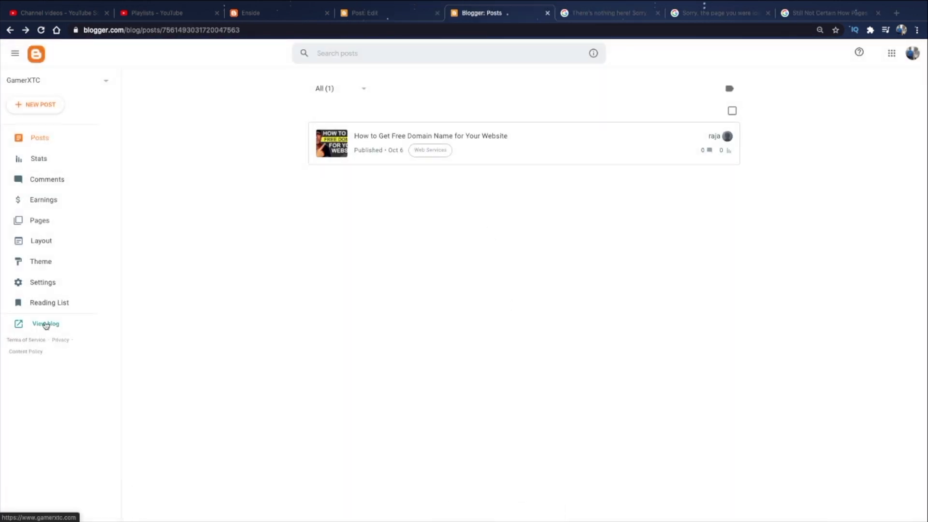
- Open the live blog and scroll through the published free-domain post
click(46, 325)
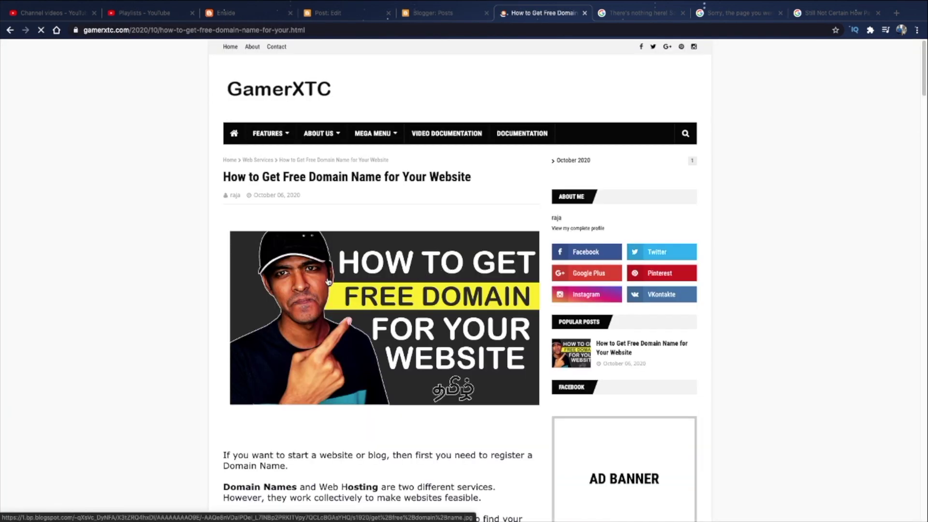
scroll(264, 285, down, 6)
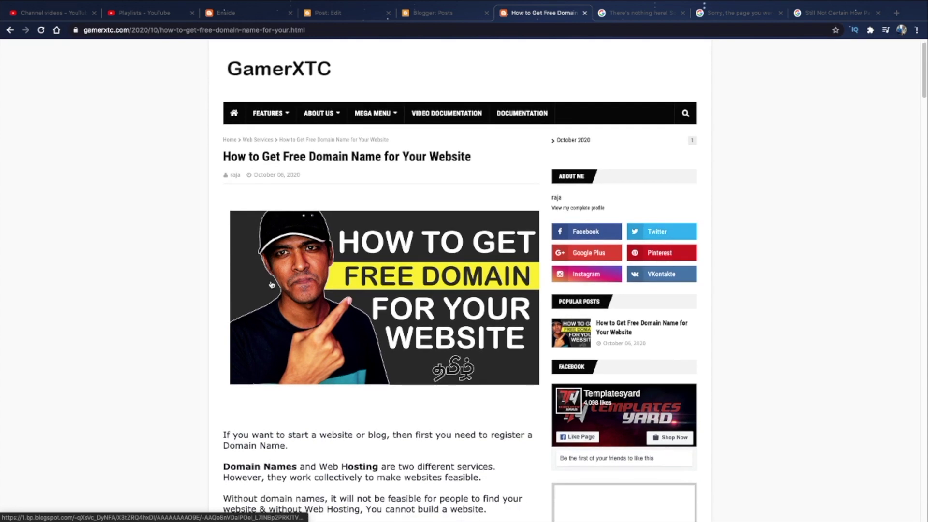
scroll(320, 298, down, 14)
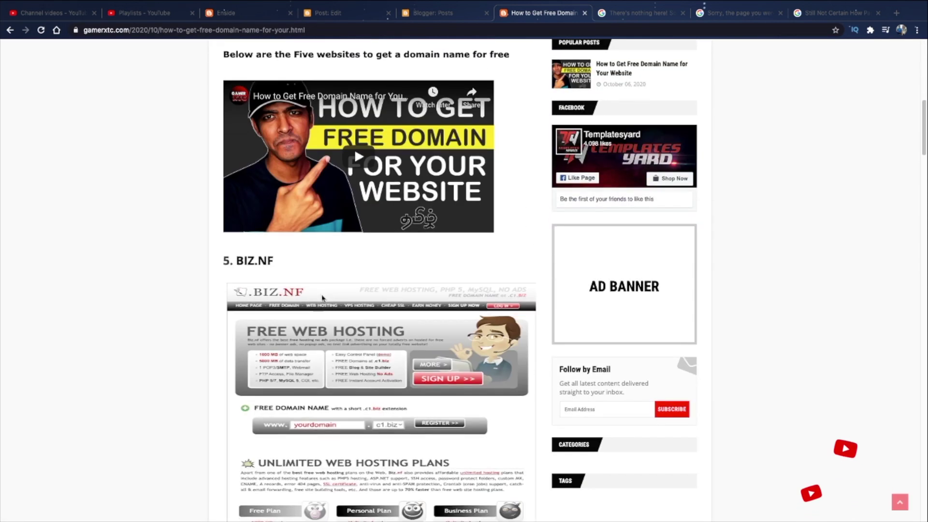
scroll(327, 292, down, 16)
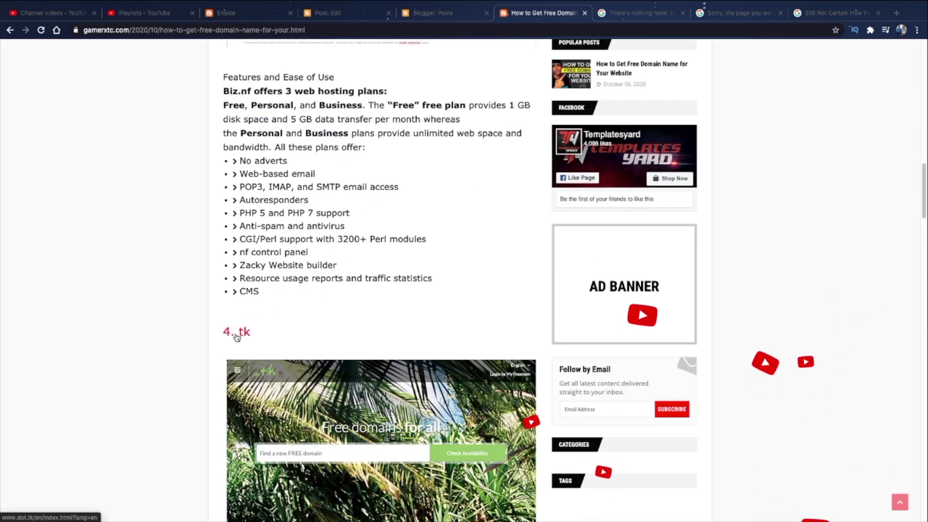
scroll(386, 327, down, 20)
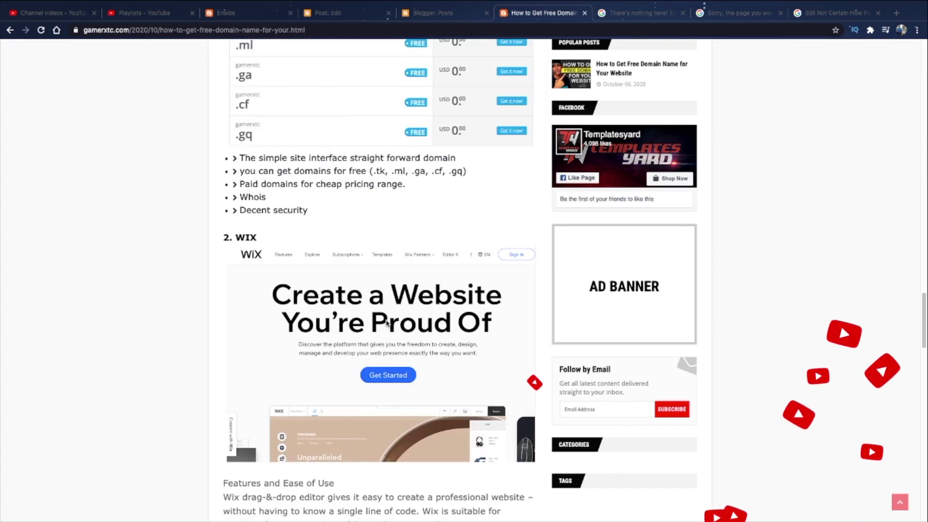
scroll(385, 325, up, 20)
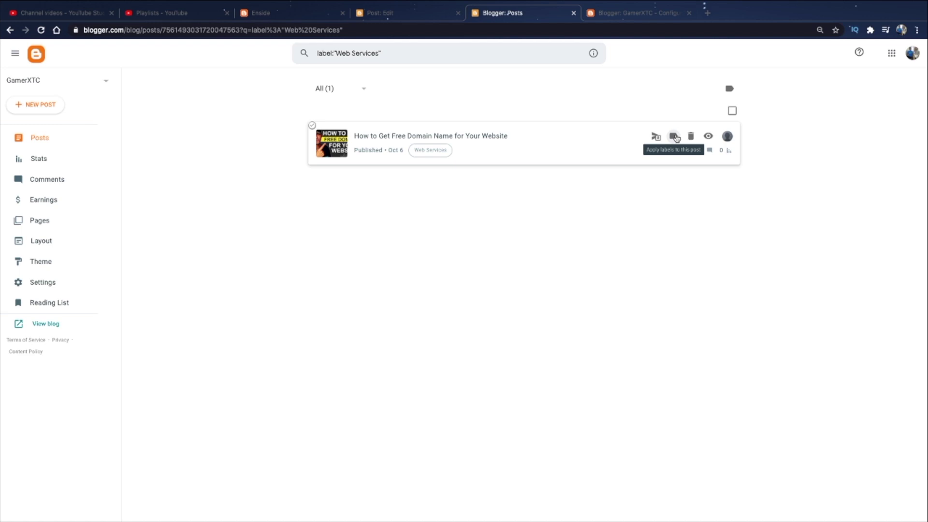
- Open the label settings for the free-domain post to apply Web Services
click(674, 137)
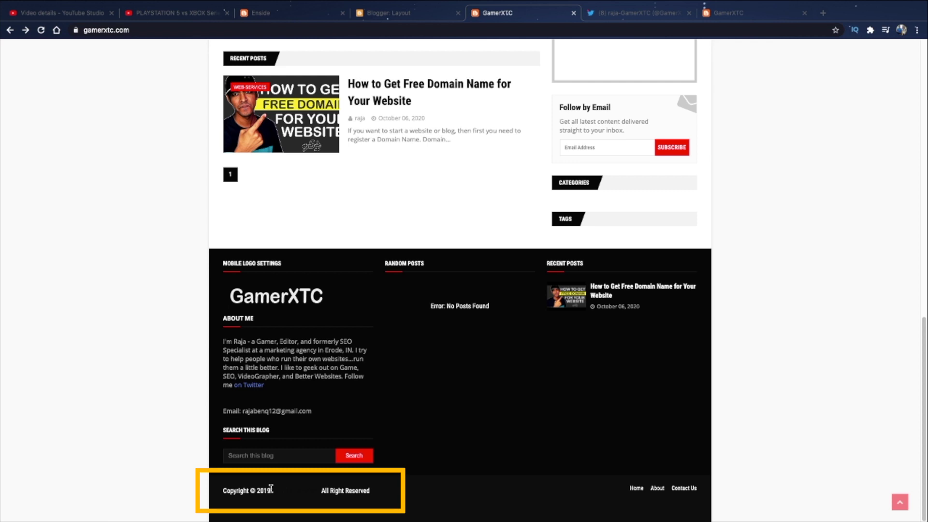
- Copy the Tech Location BD footer credit from the site and open the theme's Edit HTML
drag(272, 492, 309, 489)
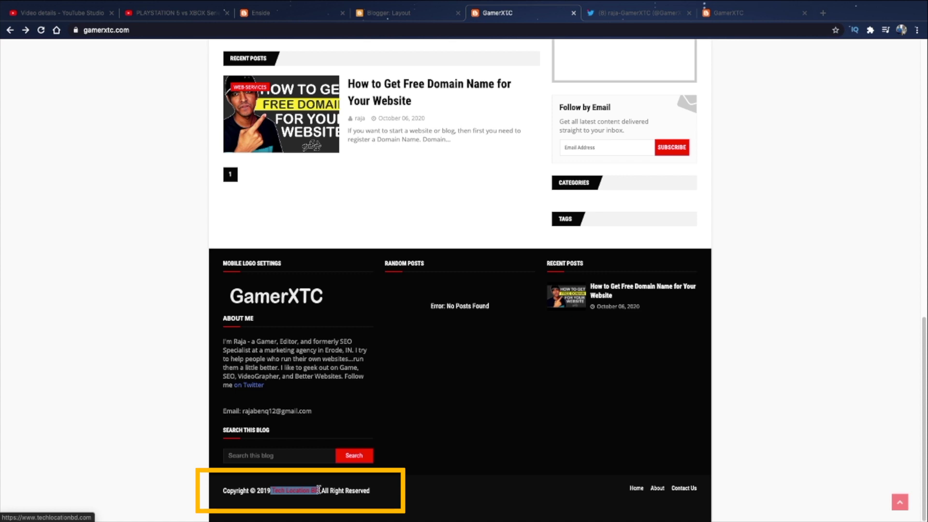
drag(319, 489, 320, 489)
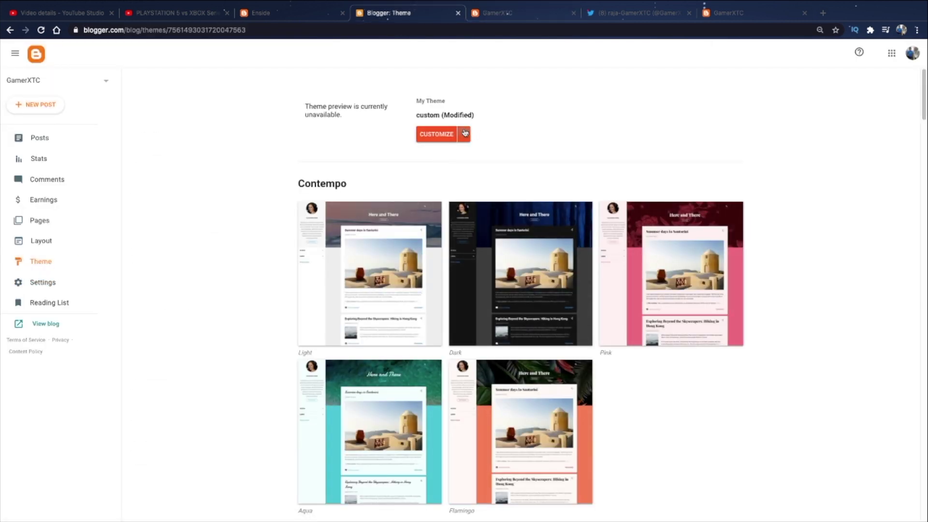
click(464, 133)
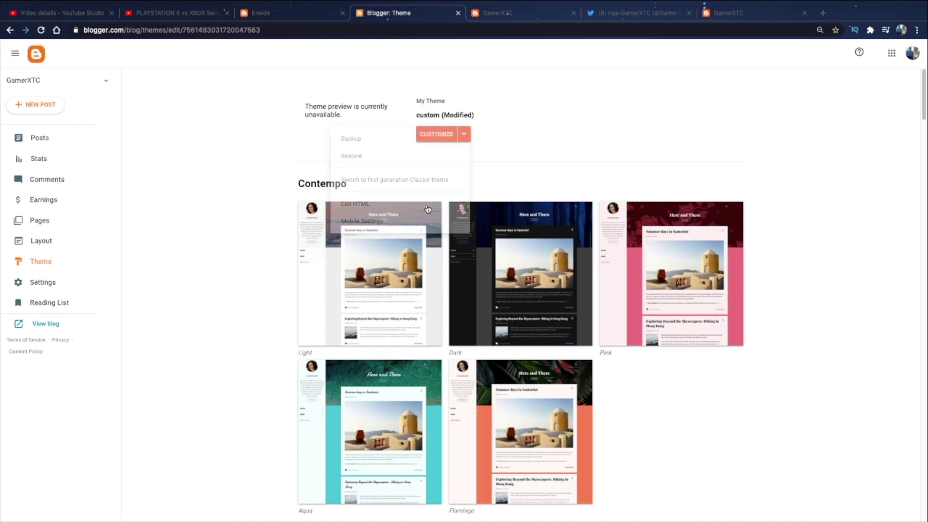
click(423, 209)
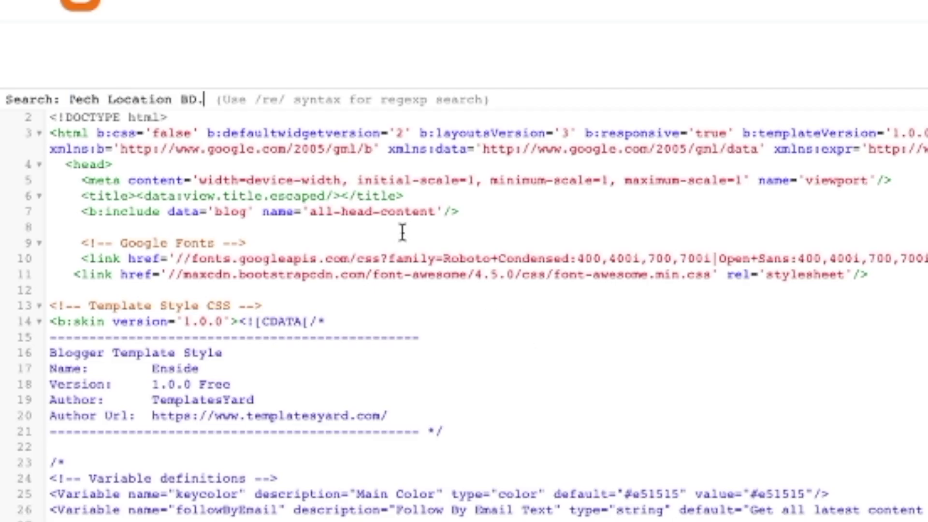
- Find Tech Location BD in the template code, replace it with GamerXTC, and save
key(BackSpace)
key(Home)
key(Return)
scroll(379, 418, down, 6)
scroll(379, 416, up, 2)
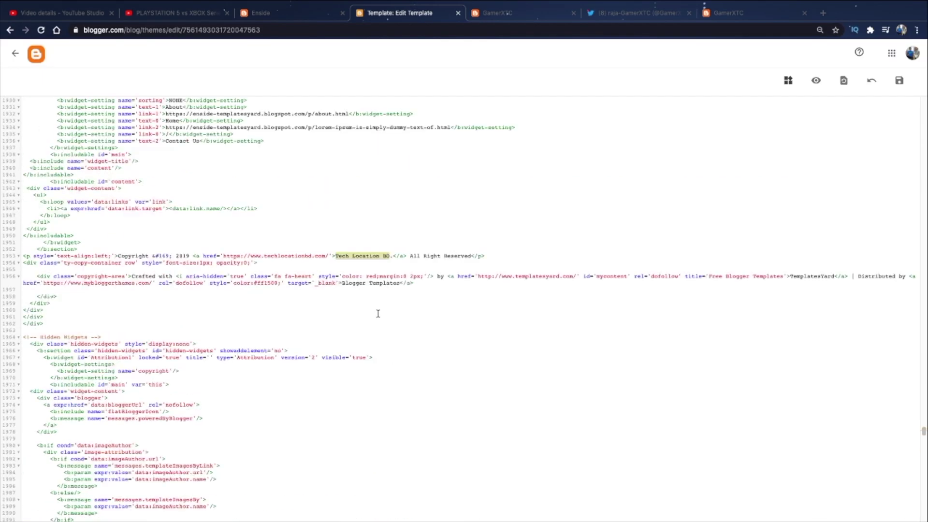
scroll(378, 314, up, 1)
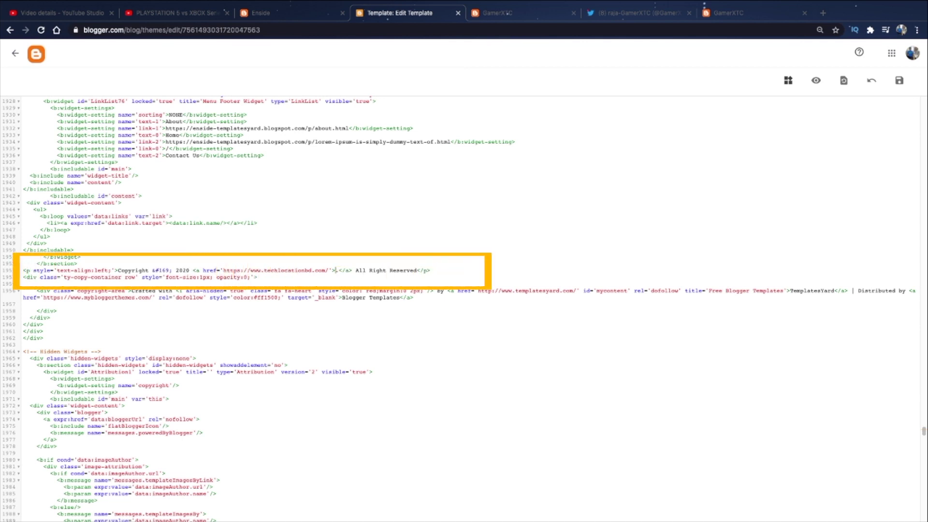
text(GamerXTC)
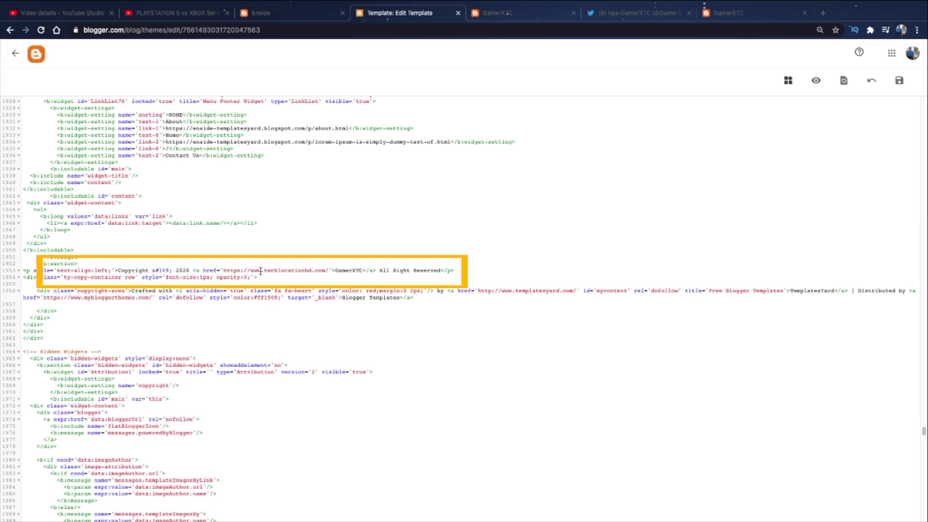
double_click(271, 270)
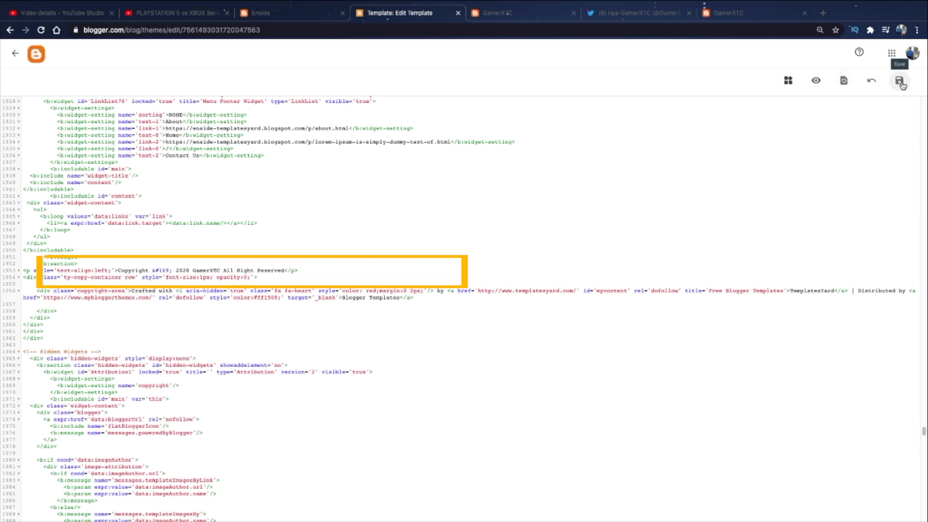
click(900, 81)
key(ctrl+Tab)
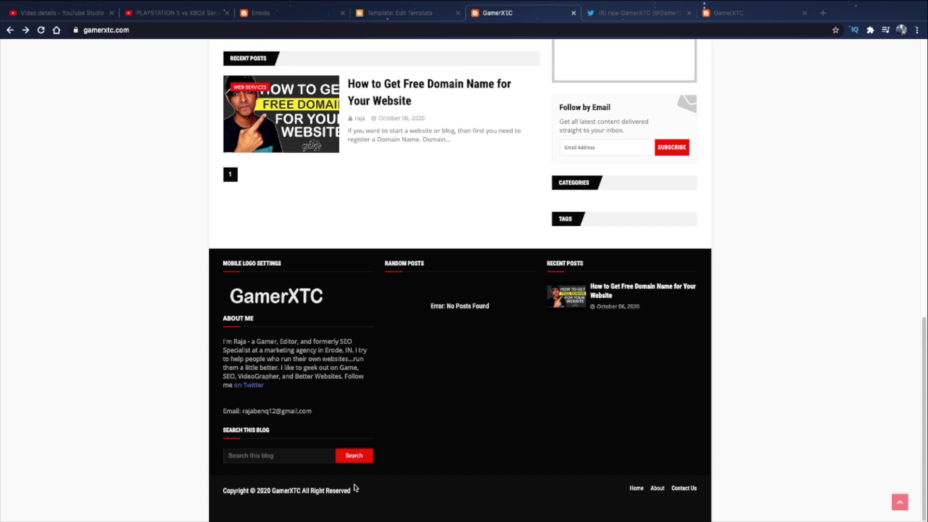
- Check the footer copyright on the live site, then open the Subscribe Us gadget under Hot Posts
drag(354, 491, 224, 492)
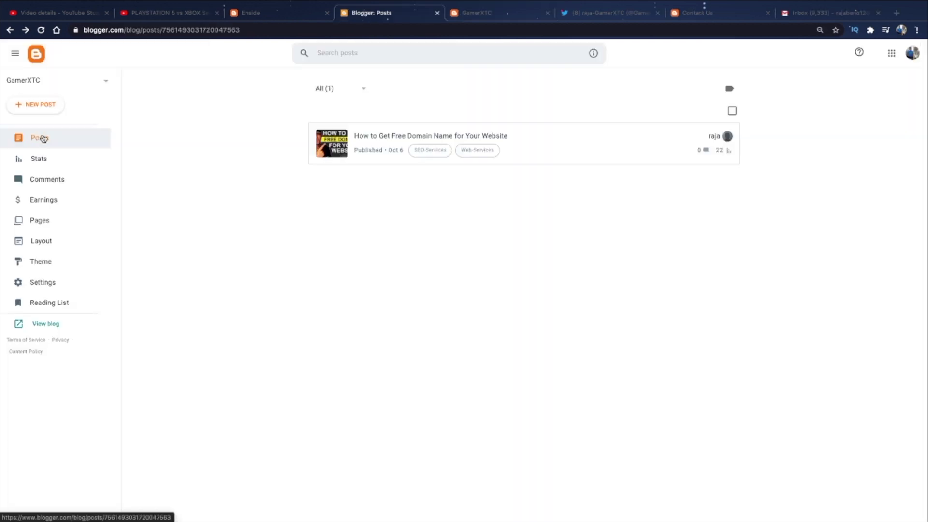
click(57, 112)
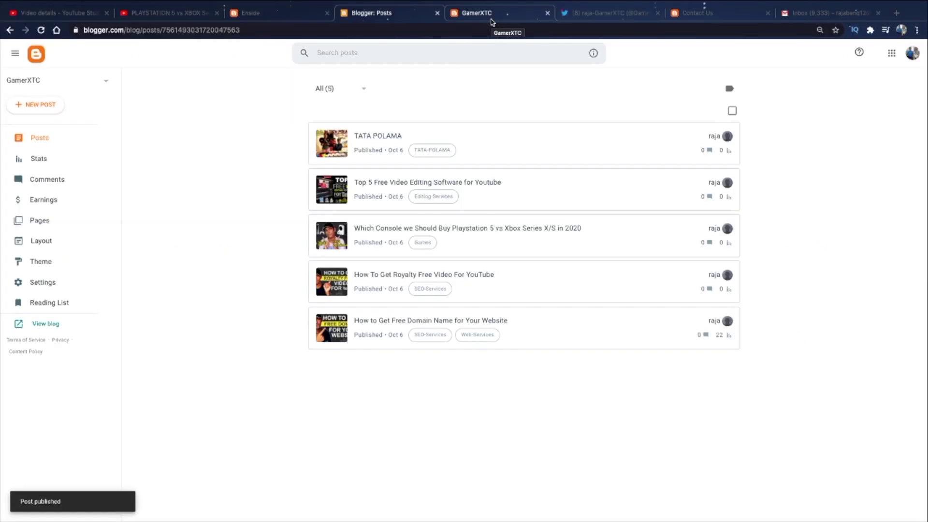
click(491, 20)
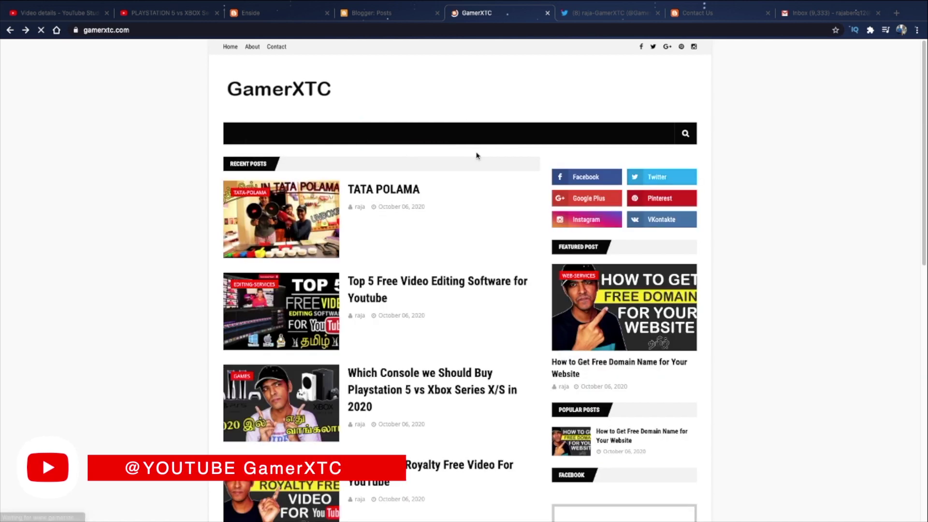
scroll(469, 274, down, 4)
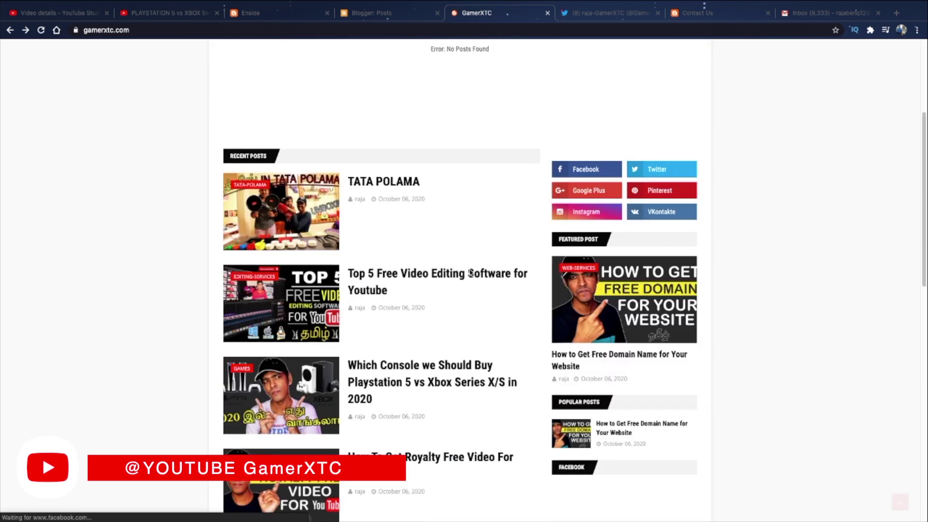
scroll(468, 232, up, 2)
scroll(425, 232, up, 3)
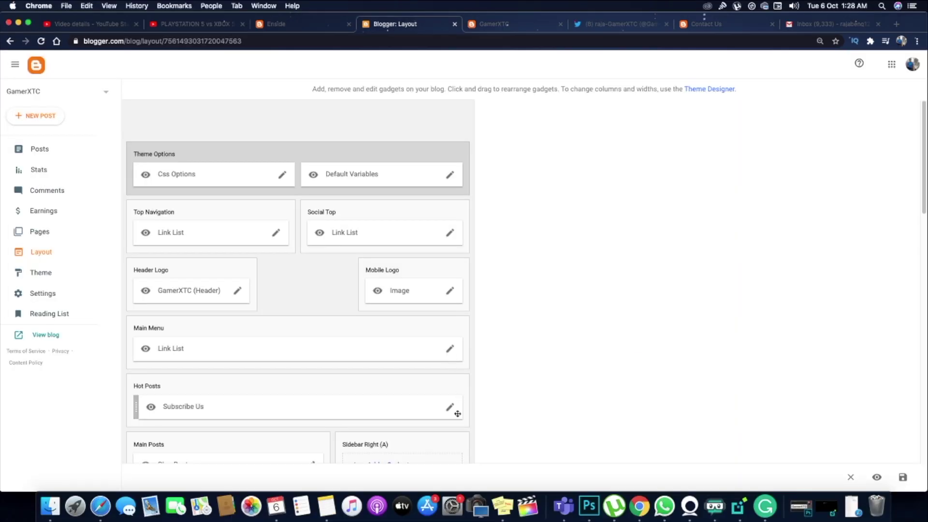
click(450, 408)
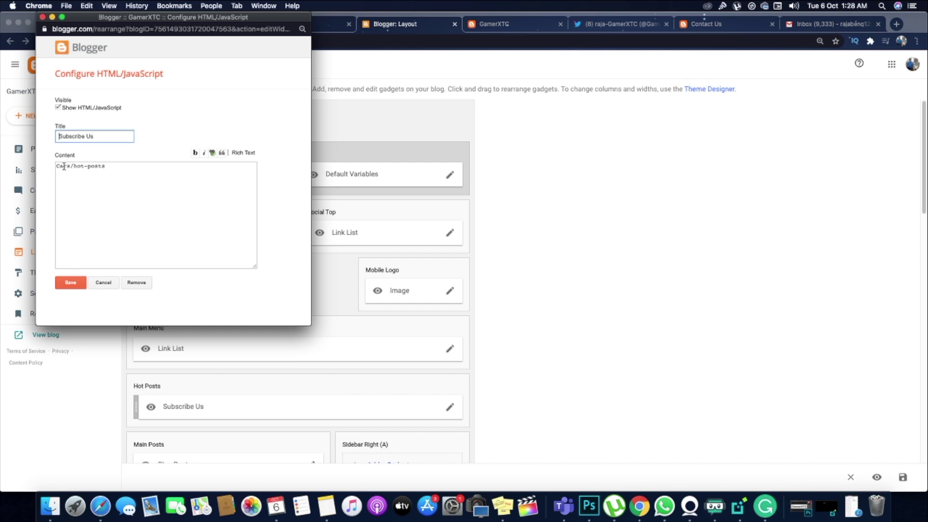
- Replace 'Cats' with 'recent' in the Hot Posts gadget content and save
double_click(64, 167)
text(recent)
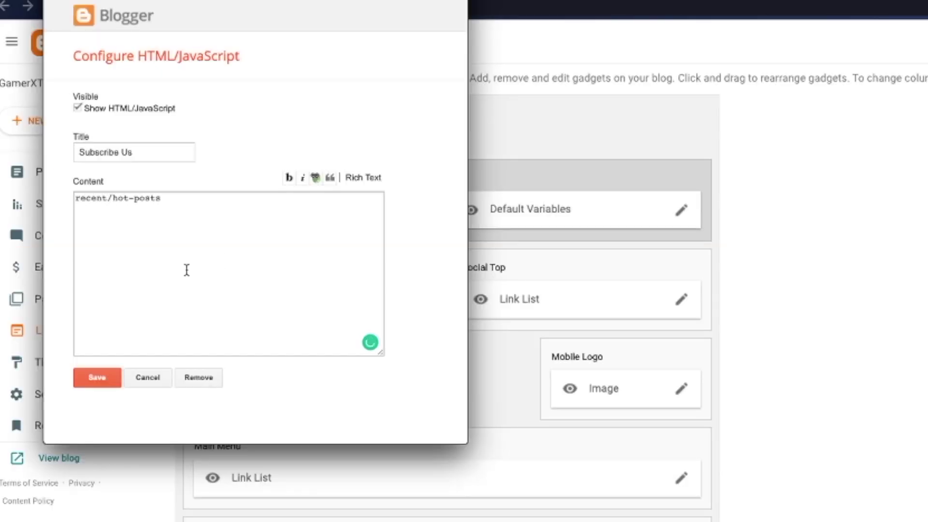
click(97, 377)
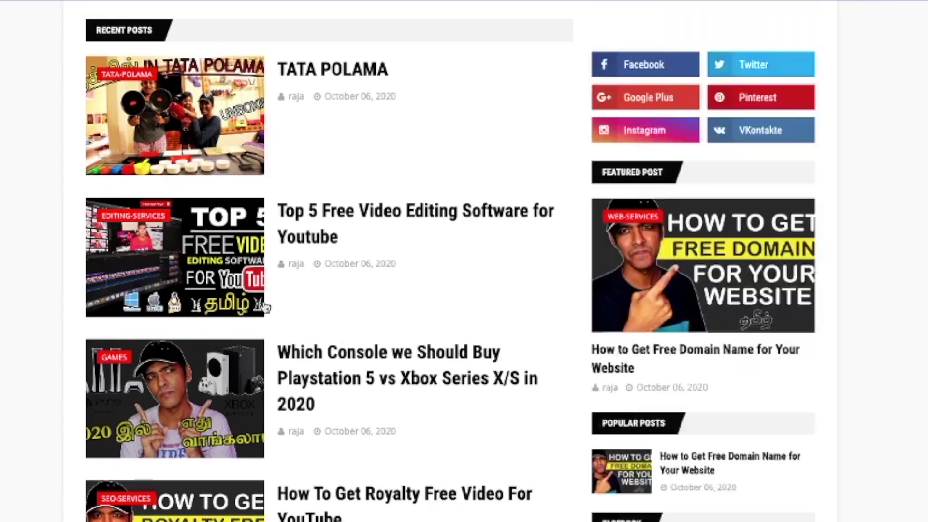
scroll(264, 307, up, 10)
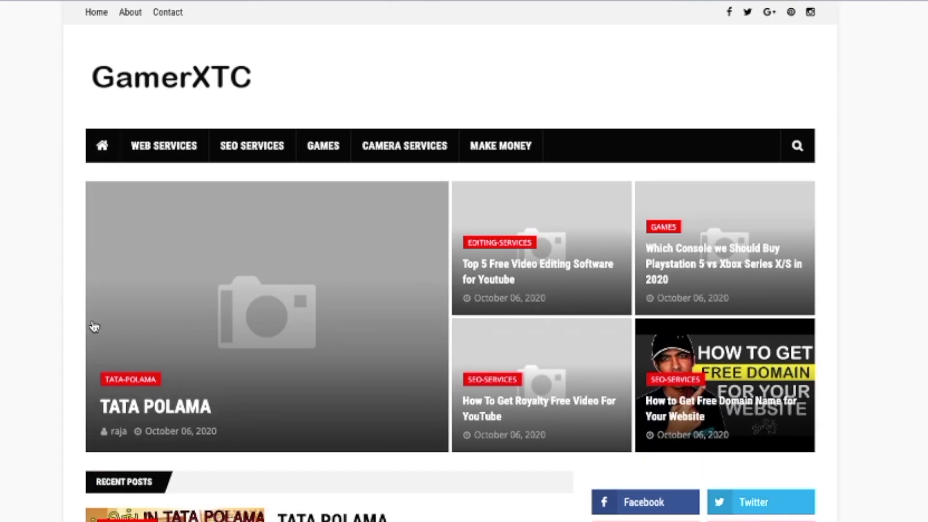
scroll(147, 360, down, 1)
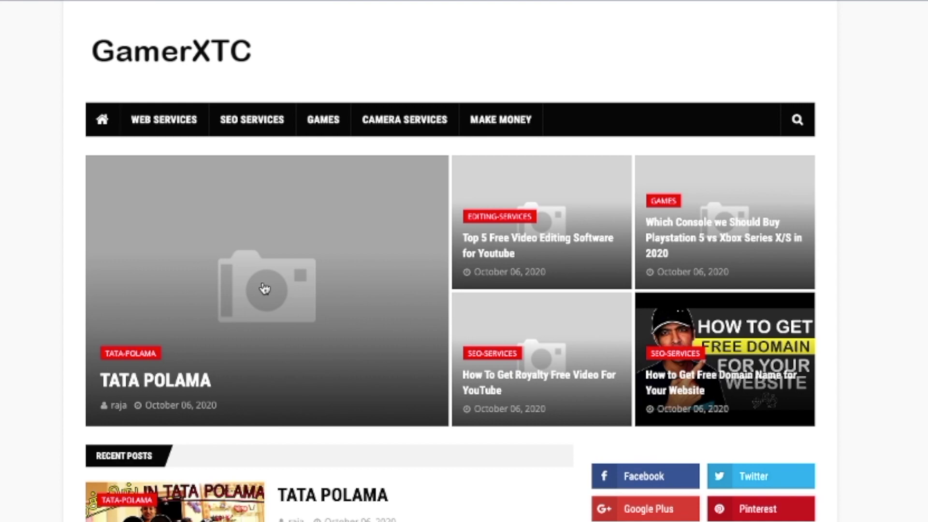
scroll(784, 334, down, 5)
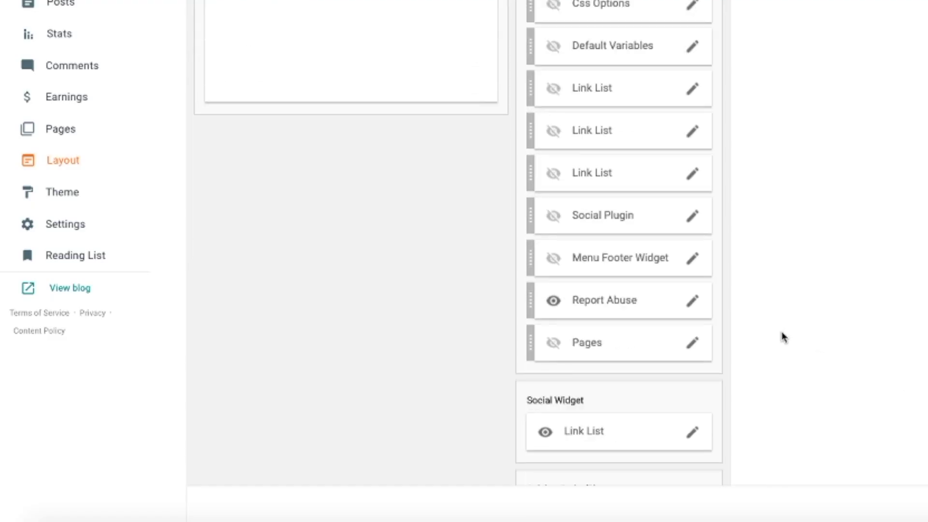
- Delete the gplus and vk entries from the Social Widget link list
click(696, 391)
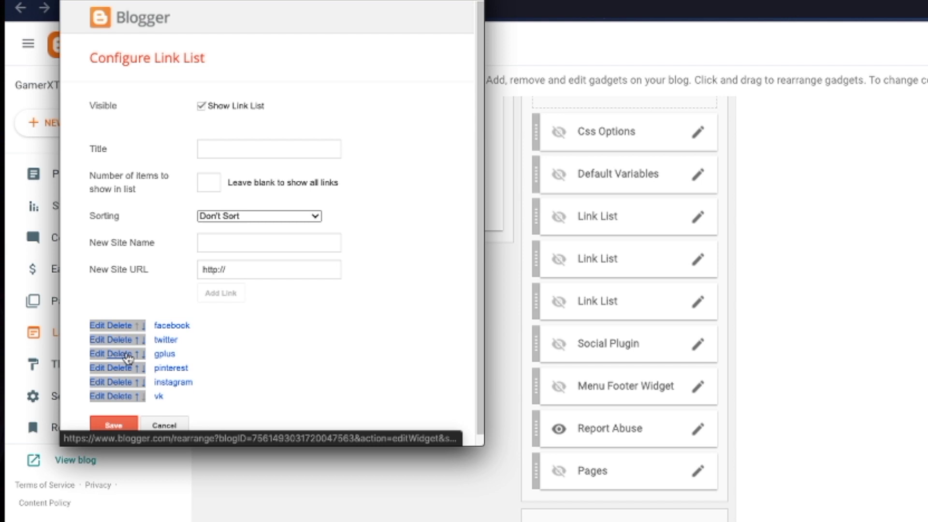
click(127, 356)
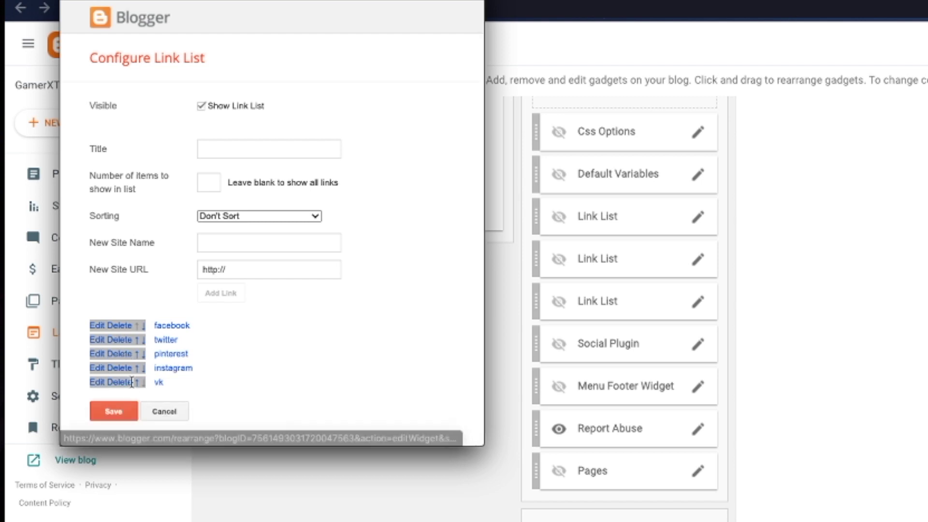
click(127, 383)
click(97, 326)
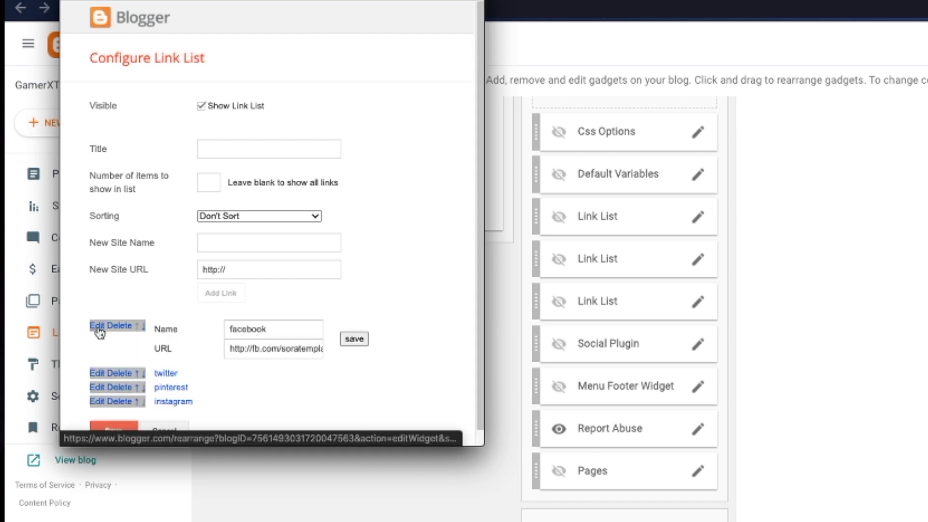
click(309, 348)
key(BackSpace)
key(BackSpace)
key(BackSpace)
key(BackSpace)
key(BackSpace)
key(BackSpace)
key(BackSpace)
key(BackSpace)
key(BackSpace)
key(BackSpace)
key(BackSpace)
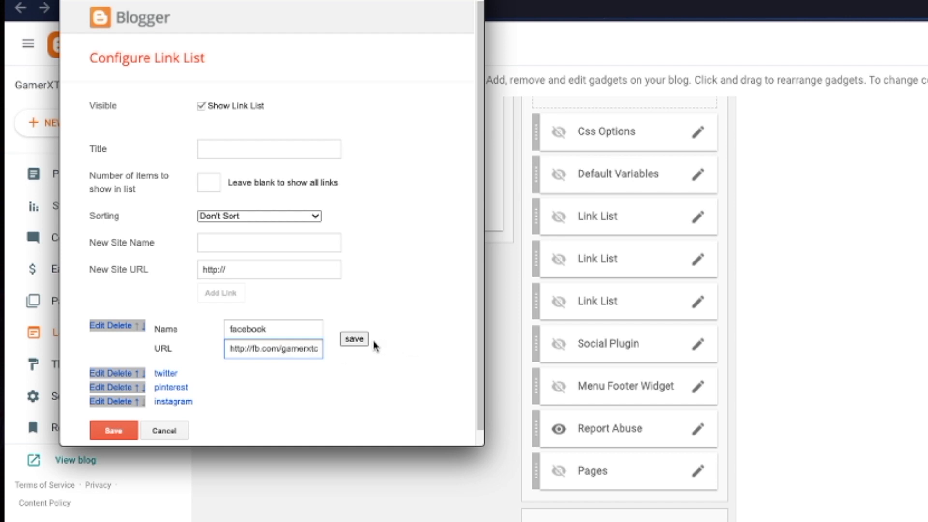
click(354, 339)
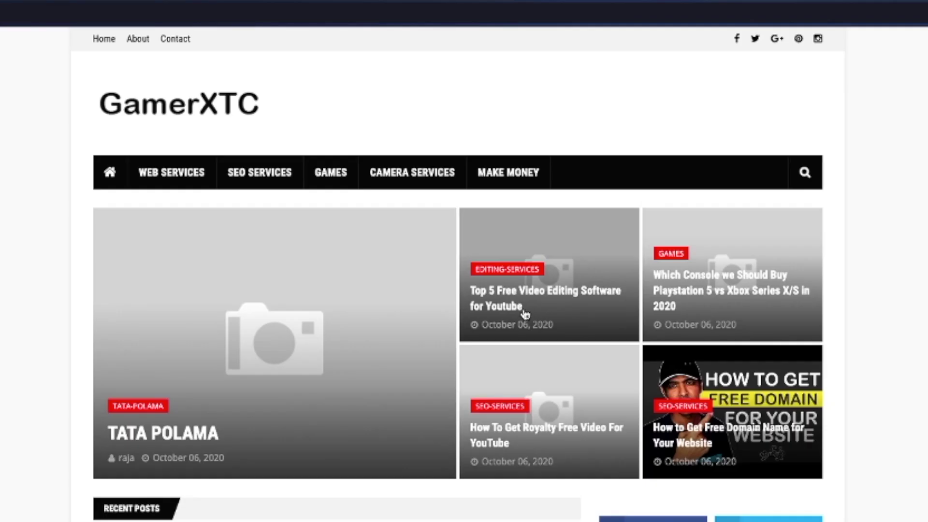
scroll(451, 336, down, 2)
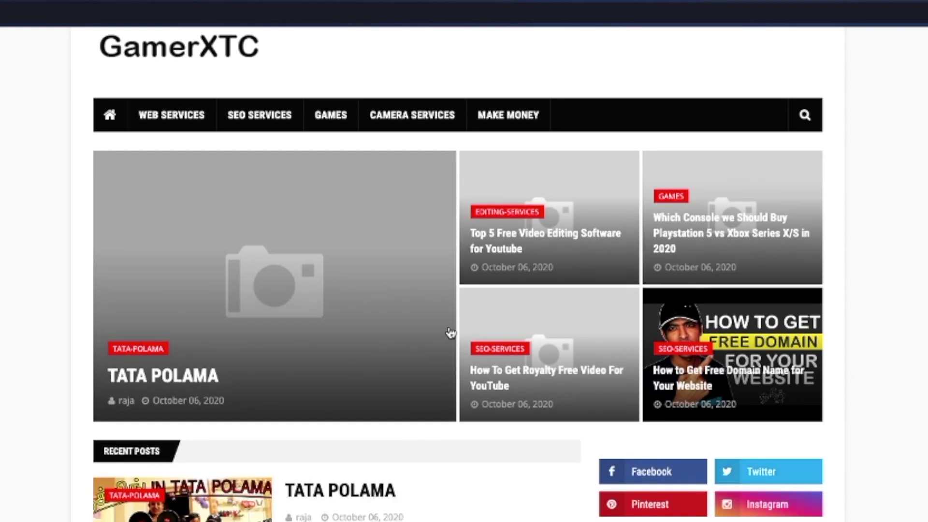
scroll(448, 334, down, 4)
scroll(446, 339, down, 6)
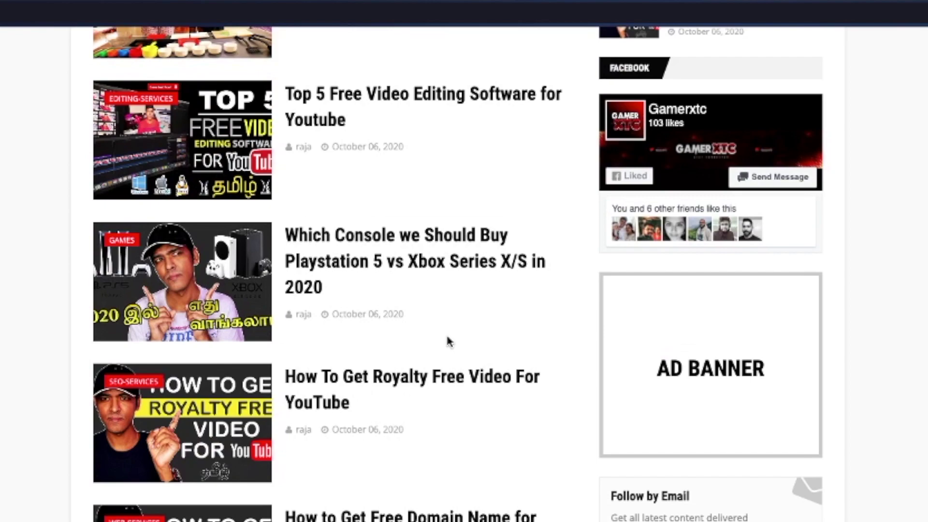
scroll(449, 341, down, 5)
scroll(449, 341, down, 3)
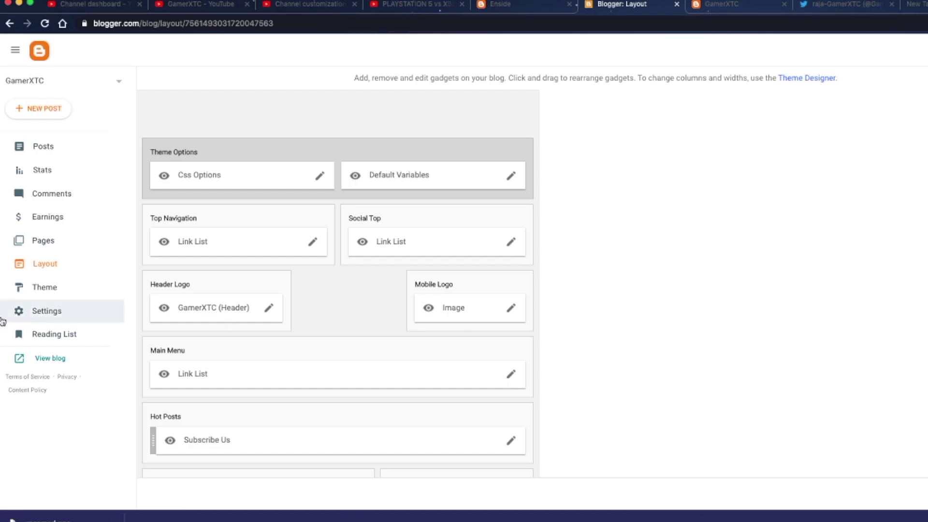
- Pick Fav.png from the Logo folder as the blog's favicon file in Settings
click(61, 316)
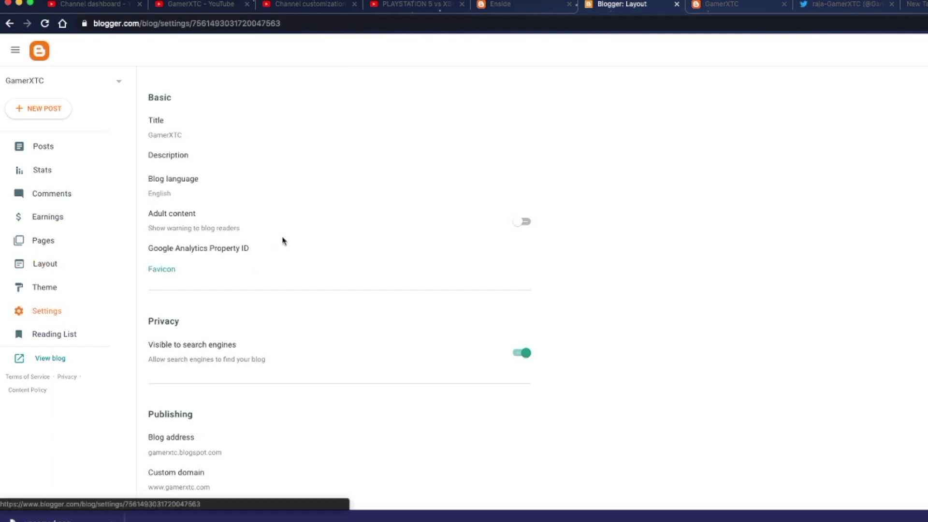
click(165, 269)
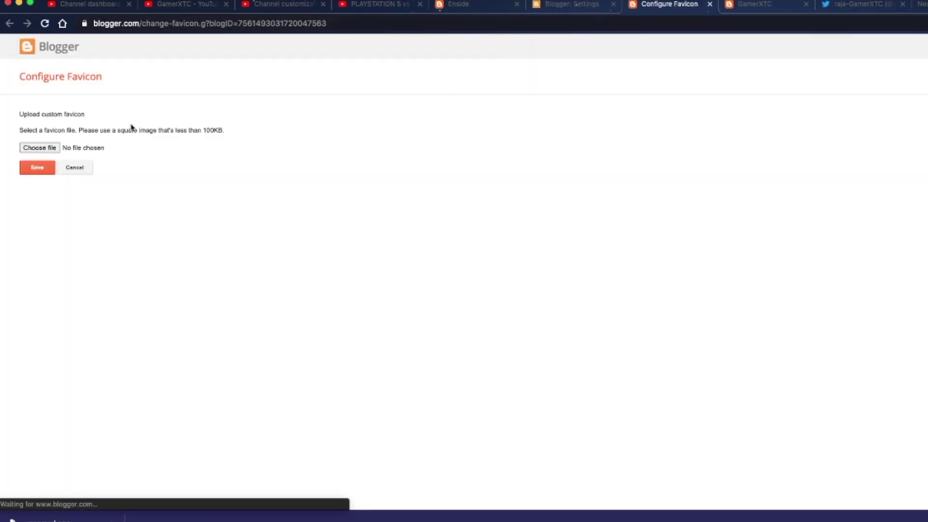
click(38, 148)
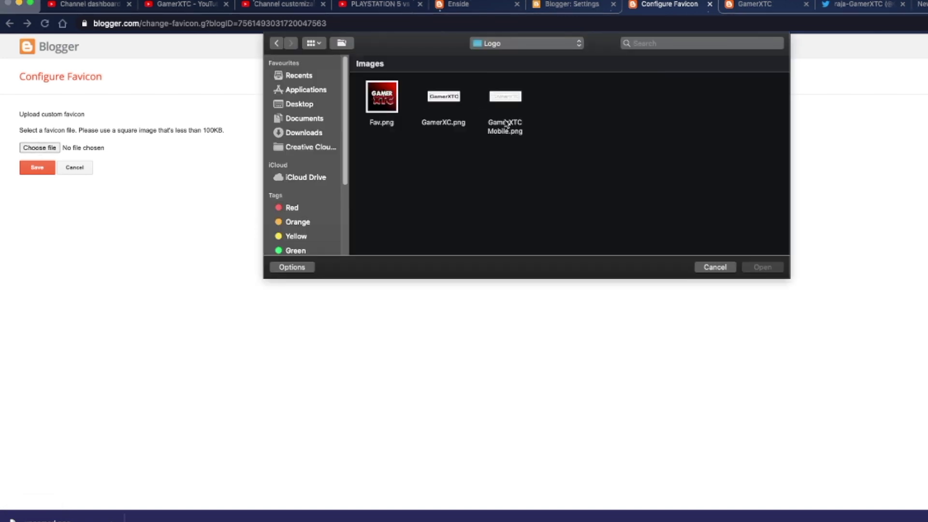
click(383, 98)
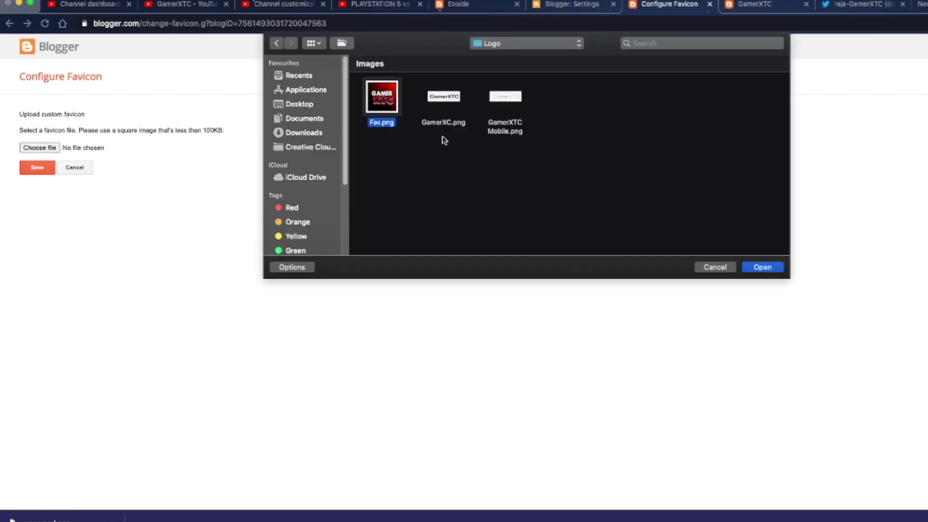
click(747, 266)
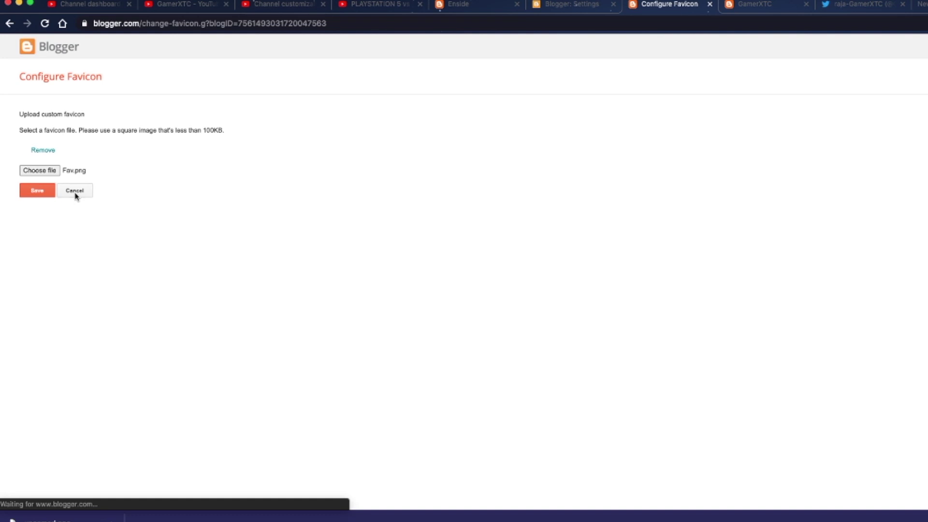
- Save Fav.png as the favicon, then reload the live gamerxtc.com homepage
click(37, 191)
click(710, 4)
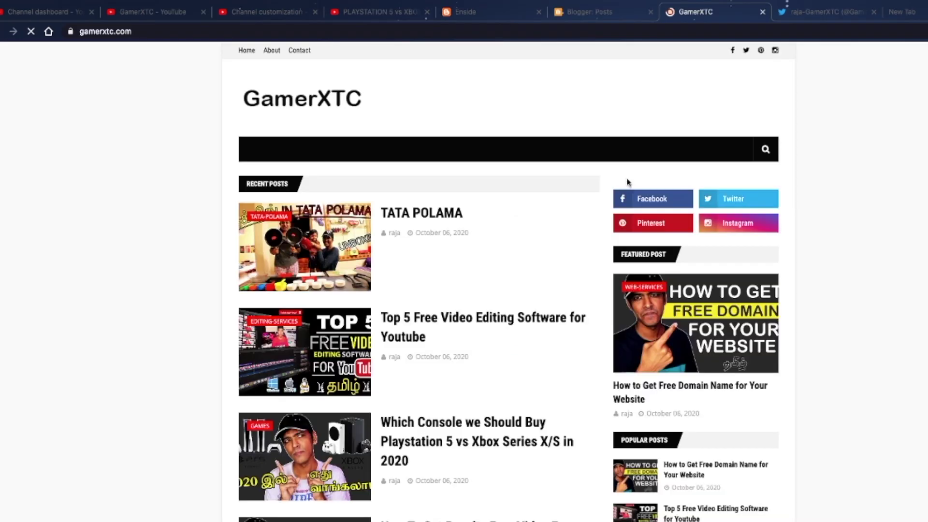
click(677, 32)
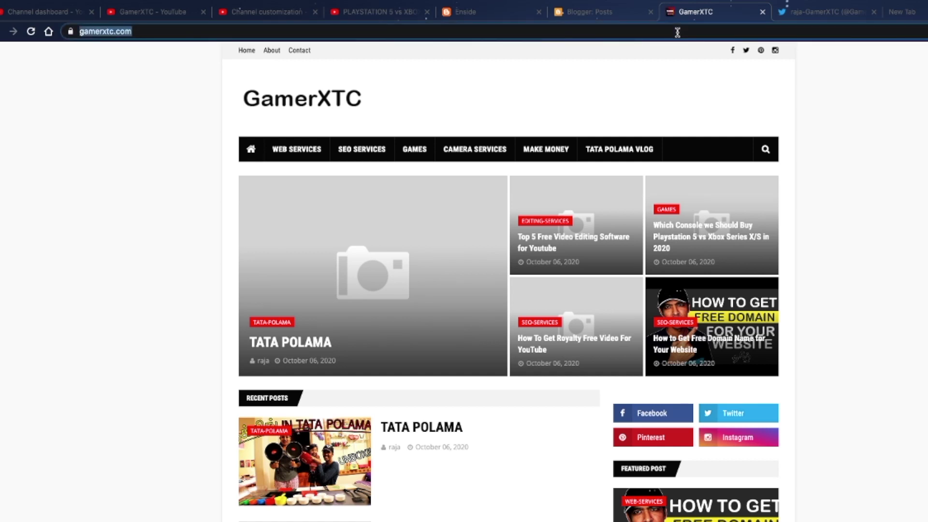
click(892, 146)
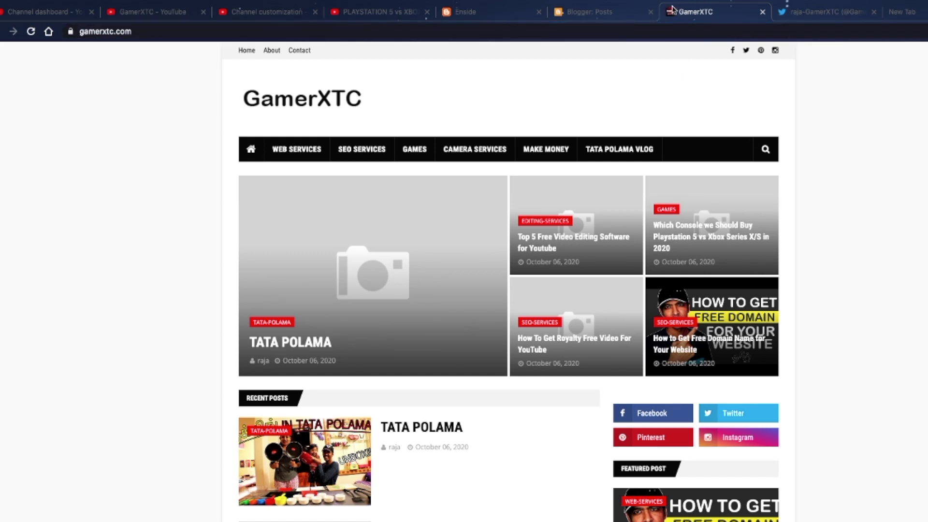
key(F5)
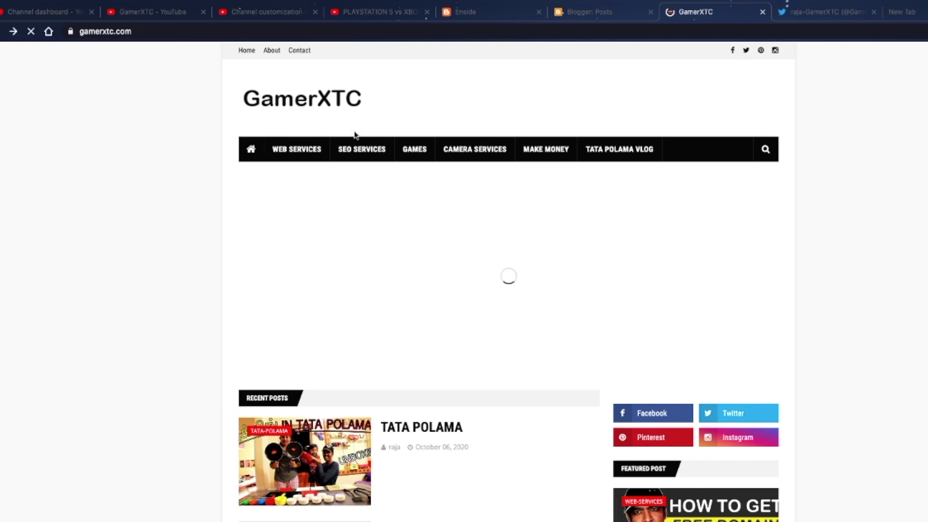